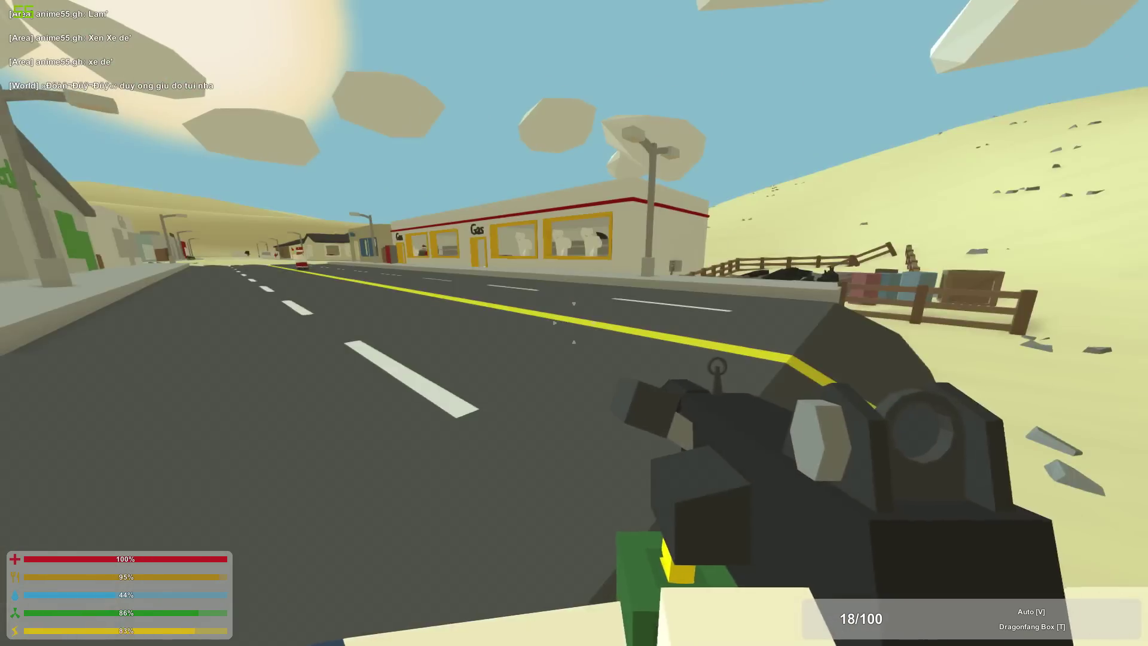
{"action": "key", "text": "shift+w"}
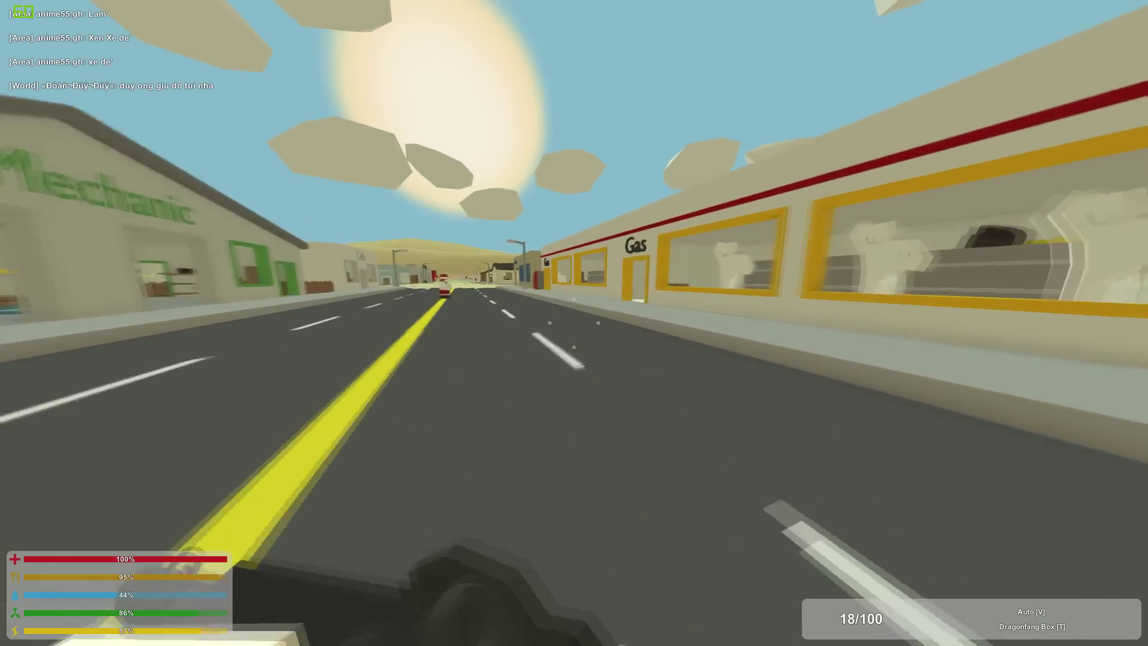
{"action": "key", "text": "d"}
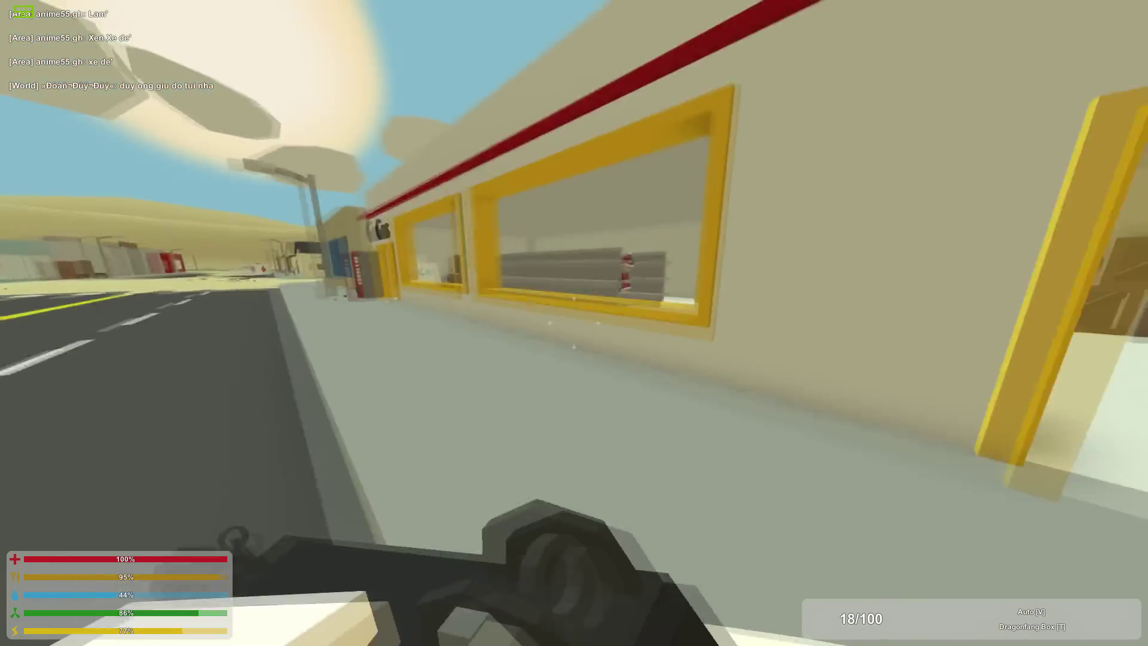
{"action": "key", "text": "w"}
{"action": "key", "text": "s"}
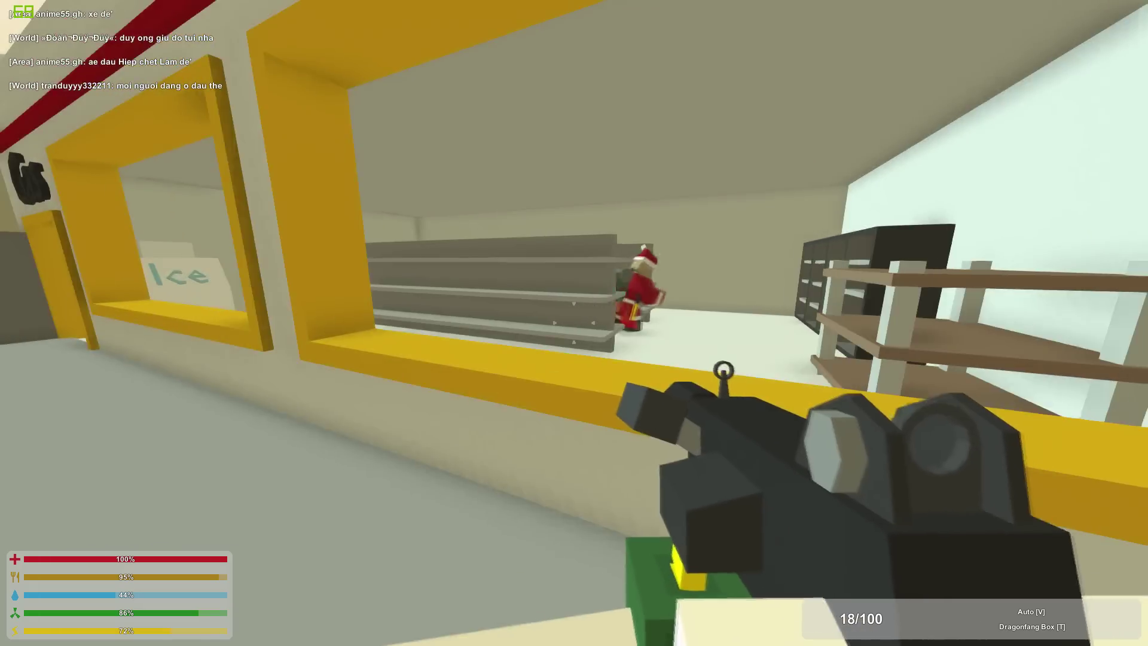
{"action": "key", "text": "w"}
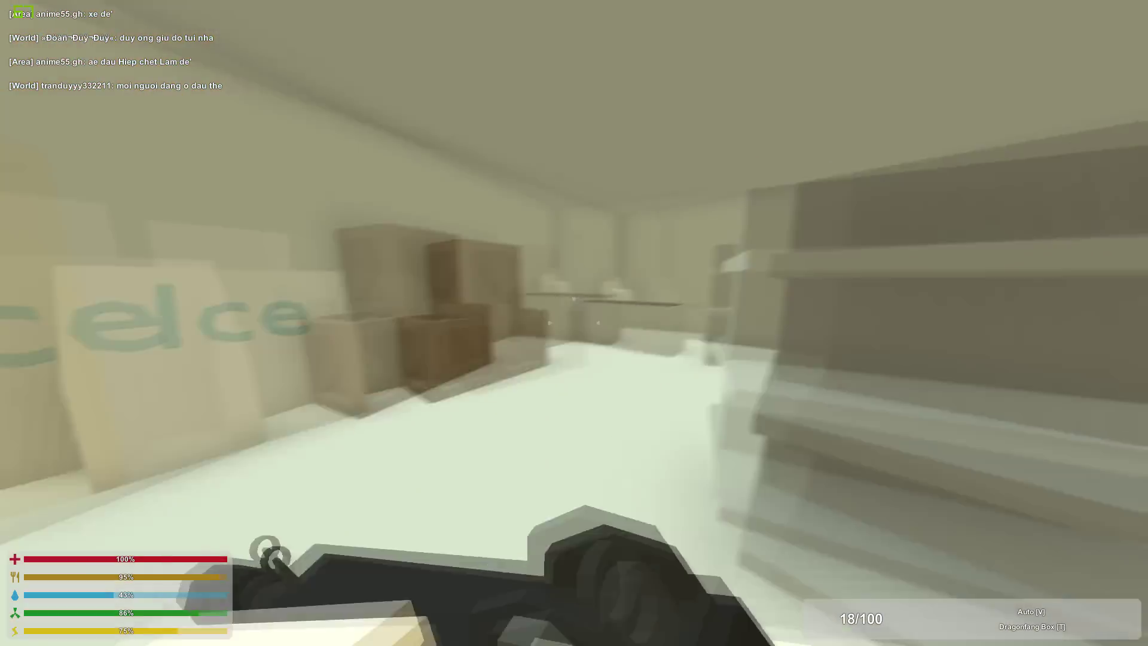
{"action": "key", "text": "w"}
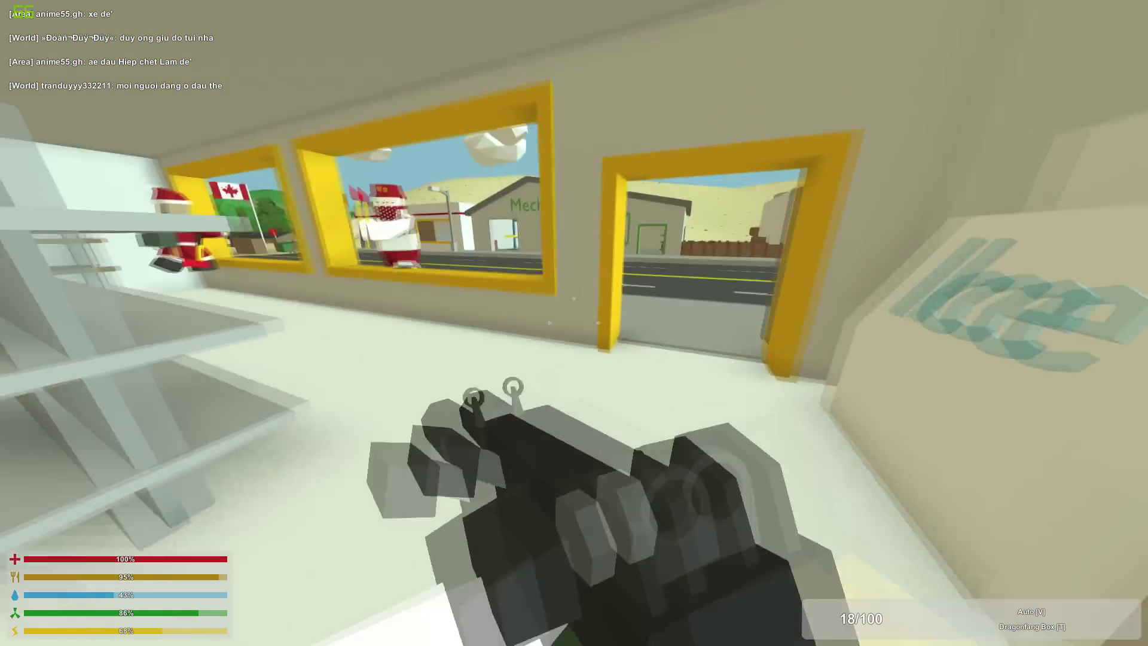
{"action": "key", "text": "shift+w"}
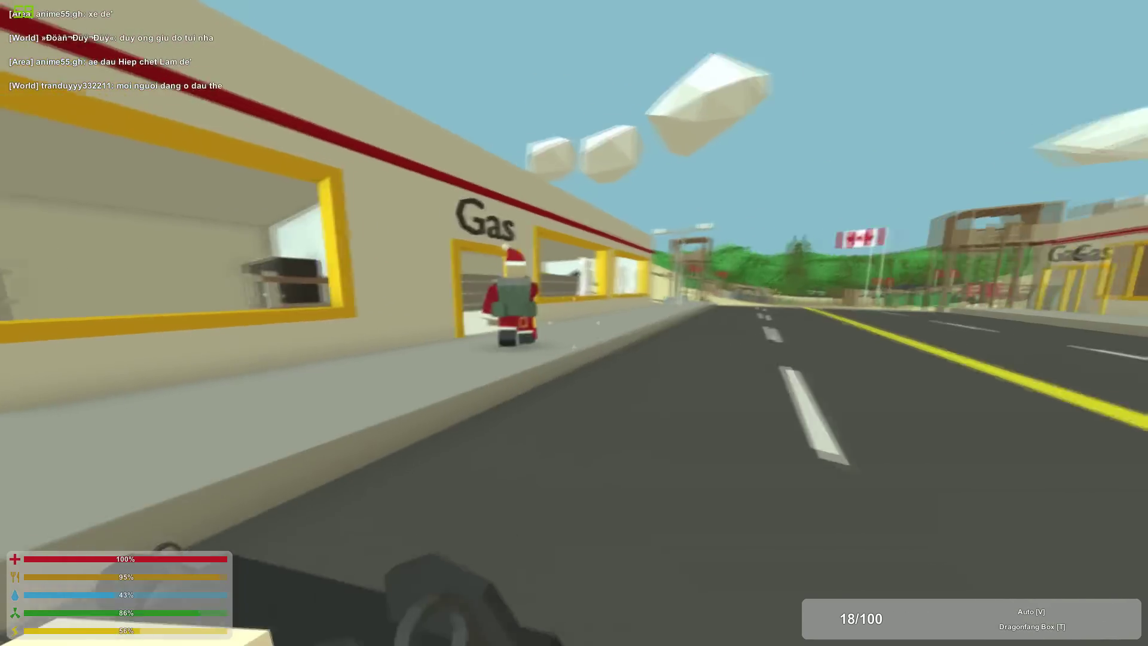
{"action": "key", "text": "shift+w"}
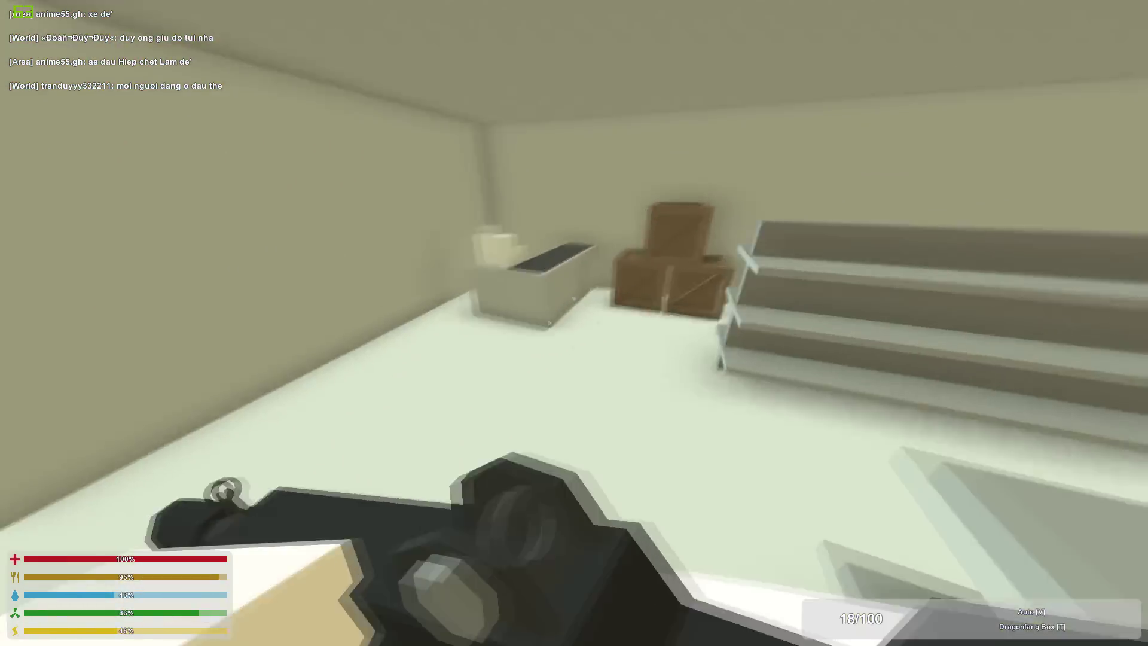
{"action": "key", "text": "w"}
{"action": "key", "text": "f"}
{"action": "key", "text": "w"}
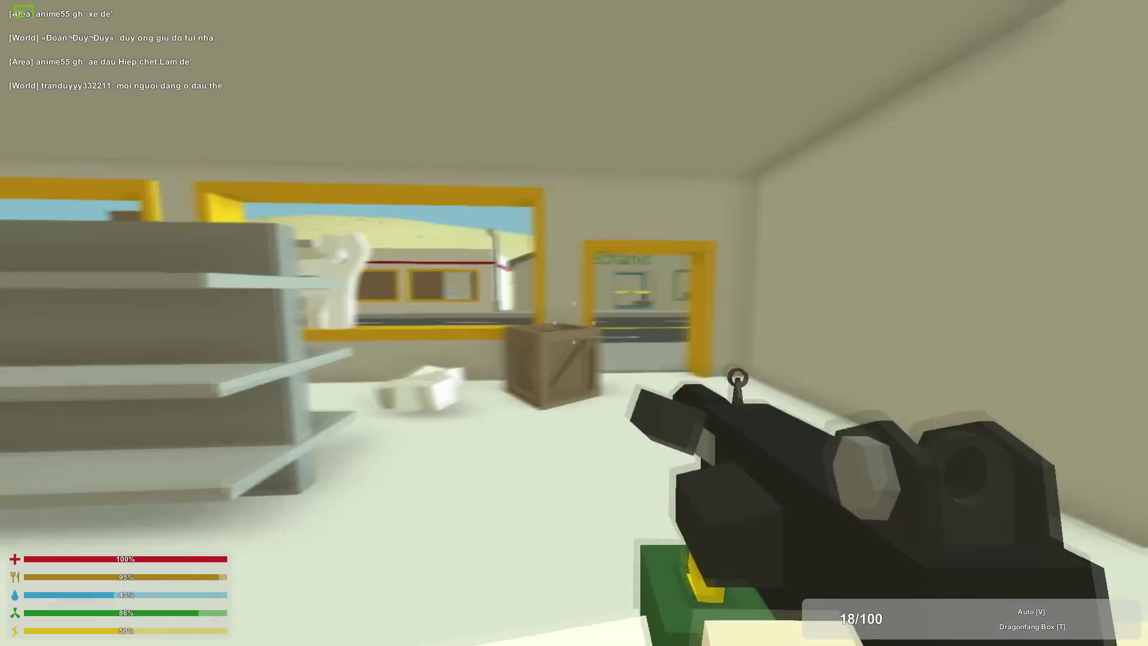
{"action": "key", "text": "w"}
{"action": "key", "text": "m"}
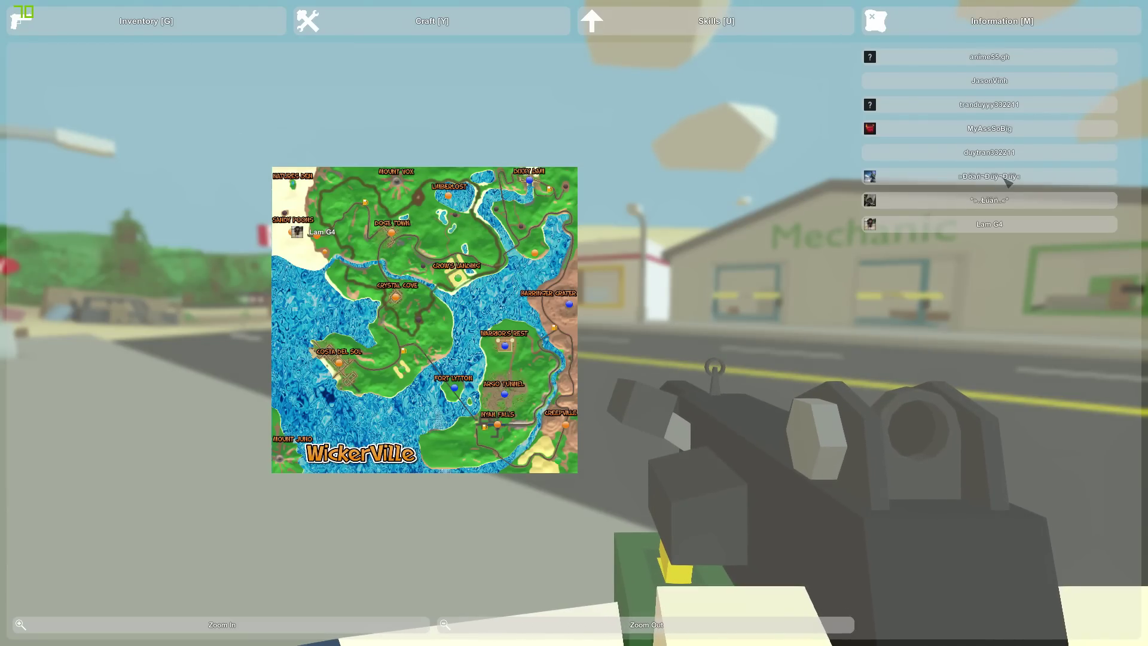
{"action": "key", "text": "m"}
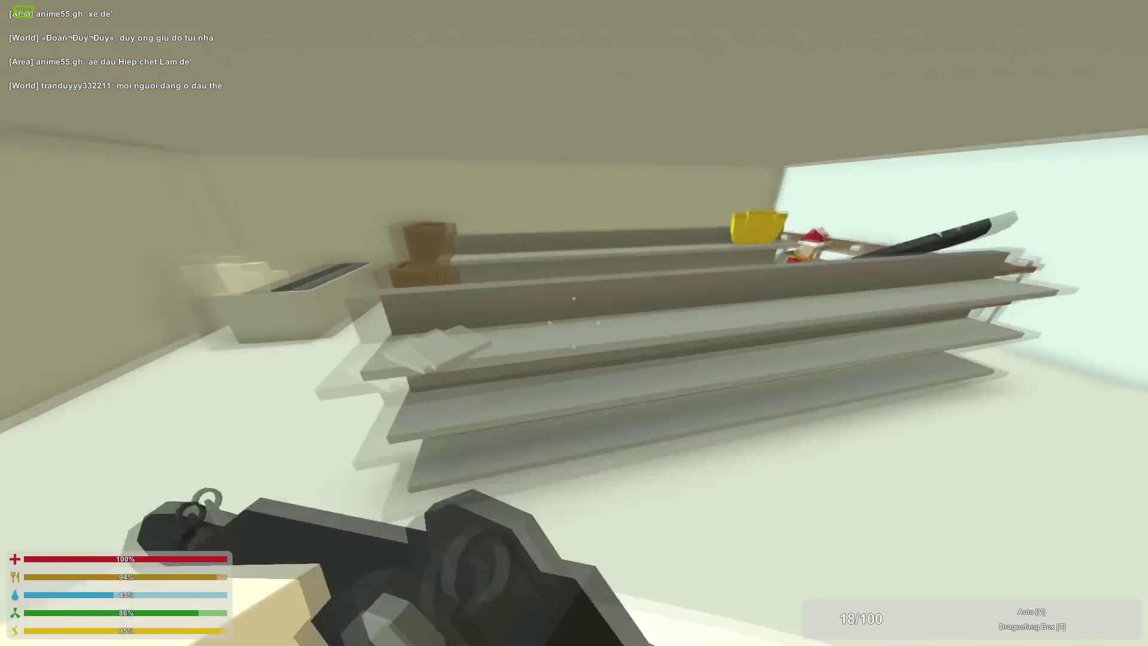
{"action": "key", "text": "w"}
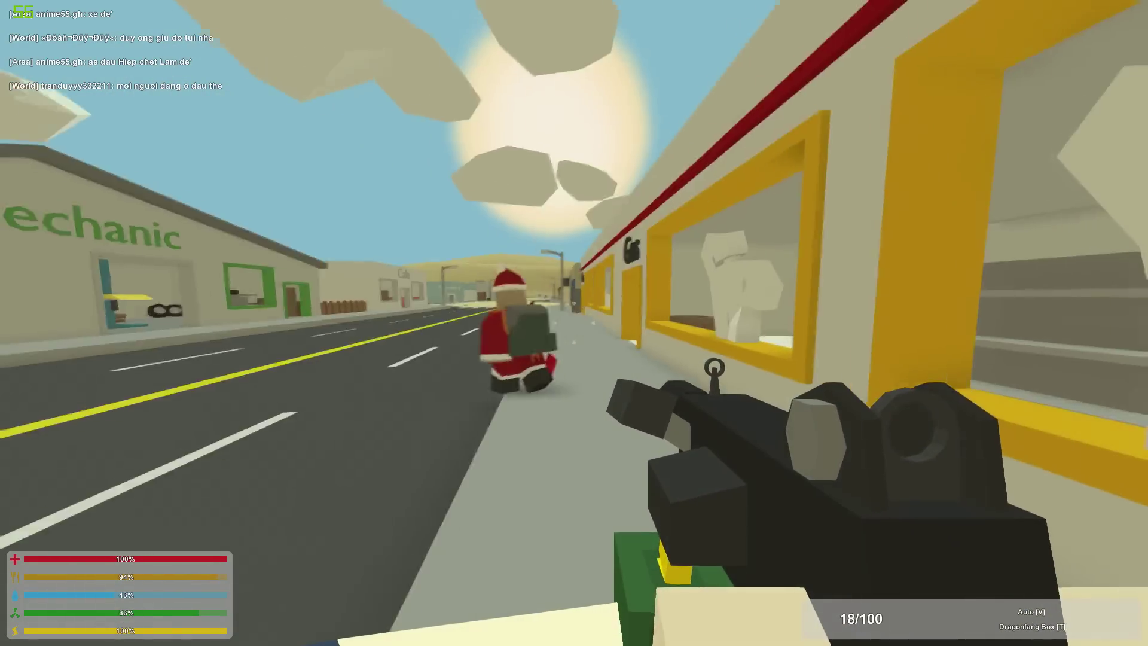
{"action": "key", "text": "w"}
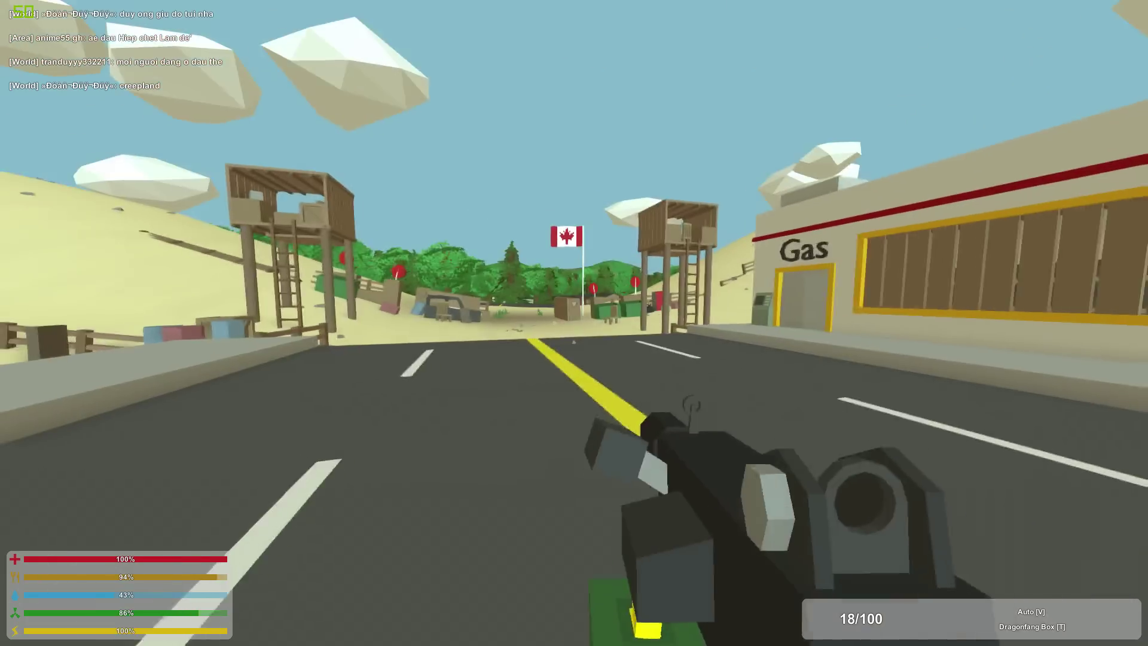
{"action": "key", "text": "w"}
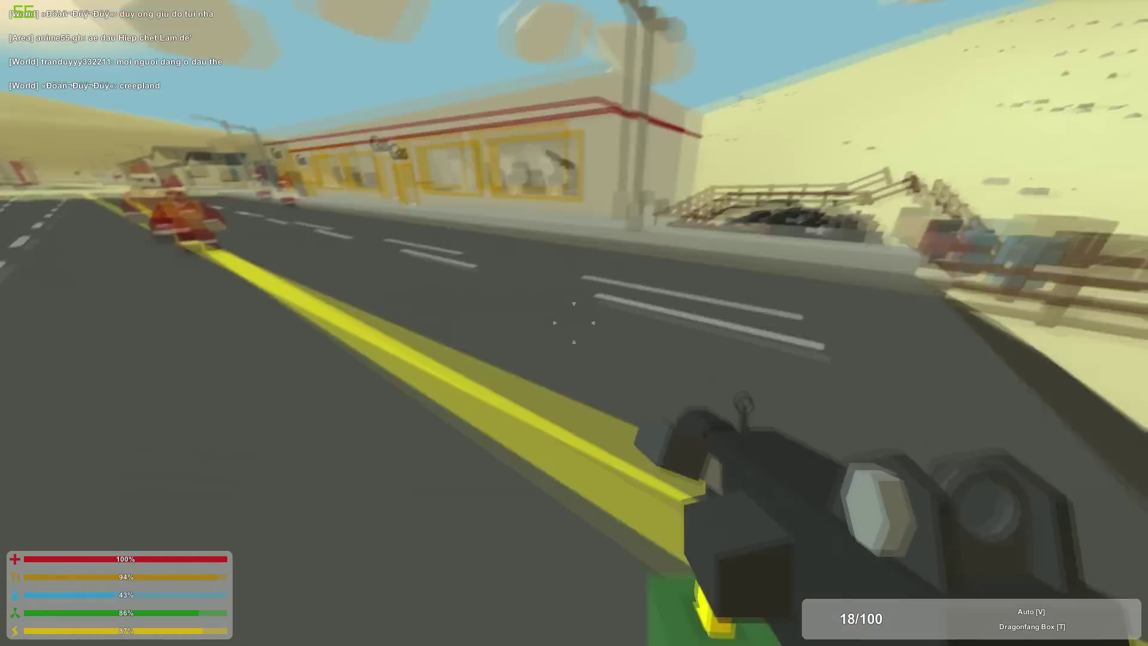
{"action": "key", "text": "shift+w"}
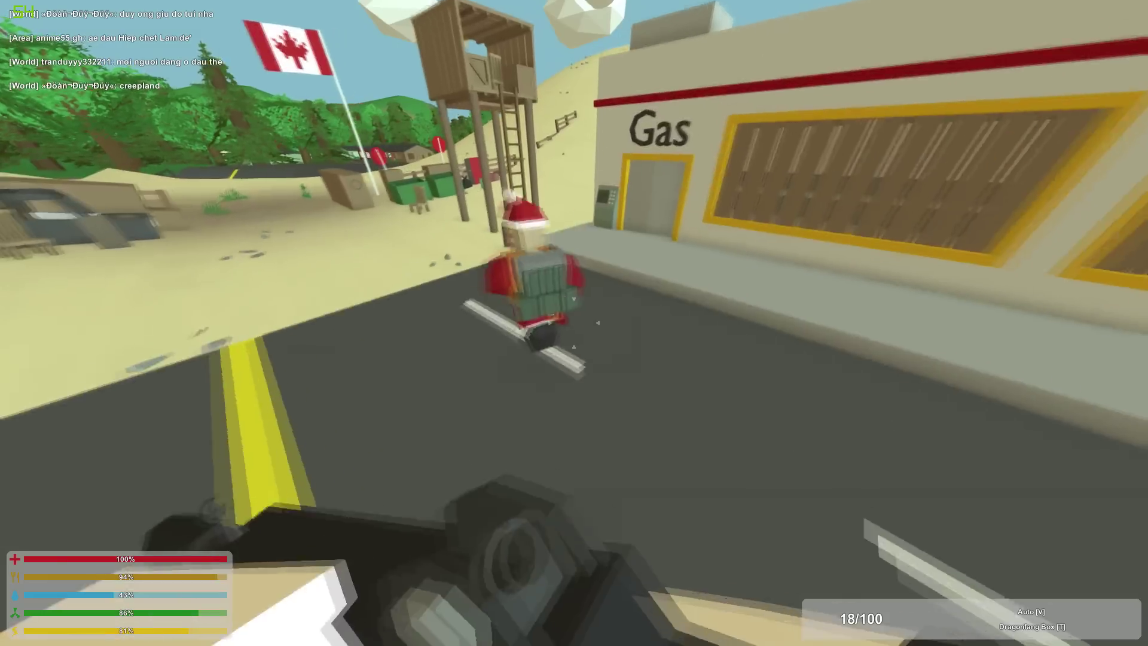
{"action": "key", "text": "shift+w"}
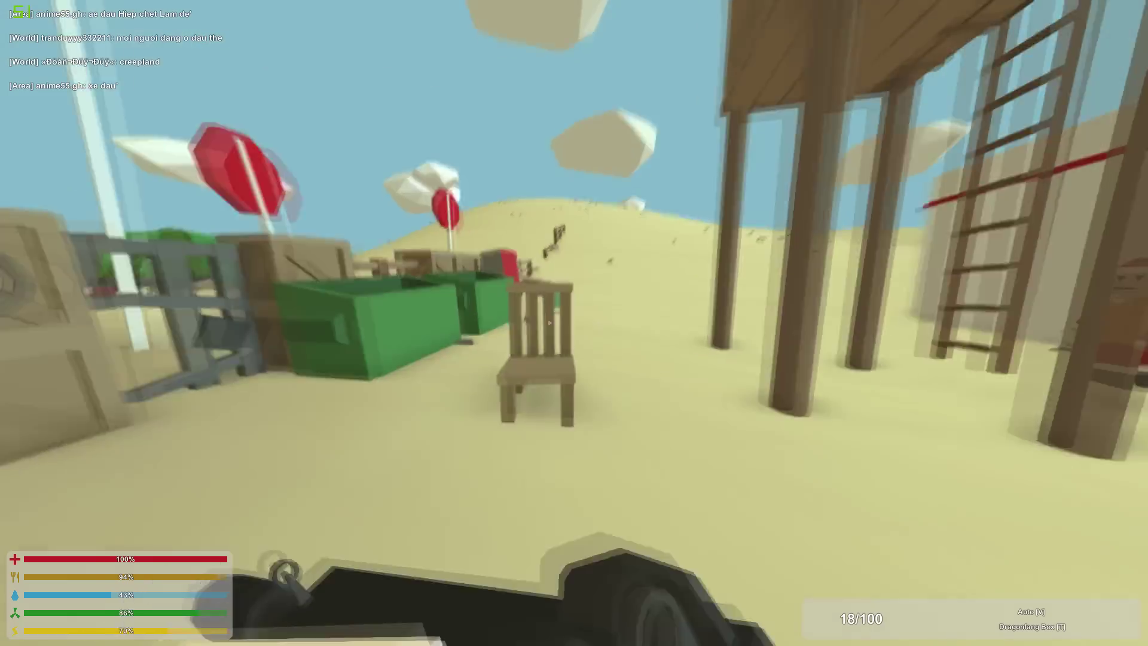
{"action": "key", "text": "shift+w"}
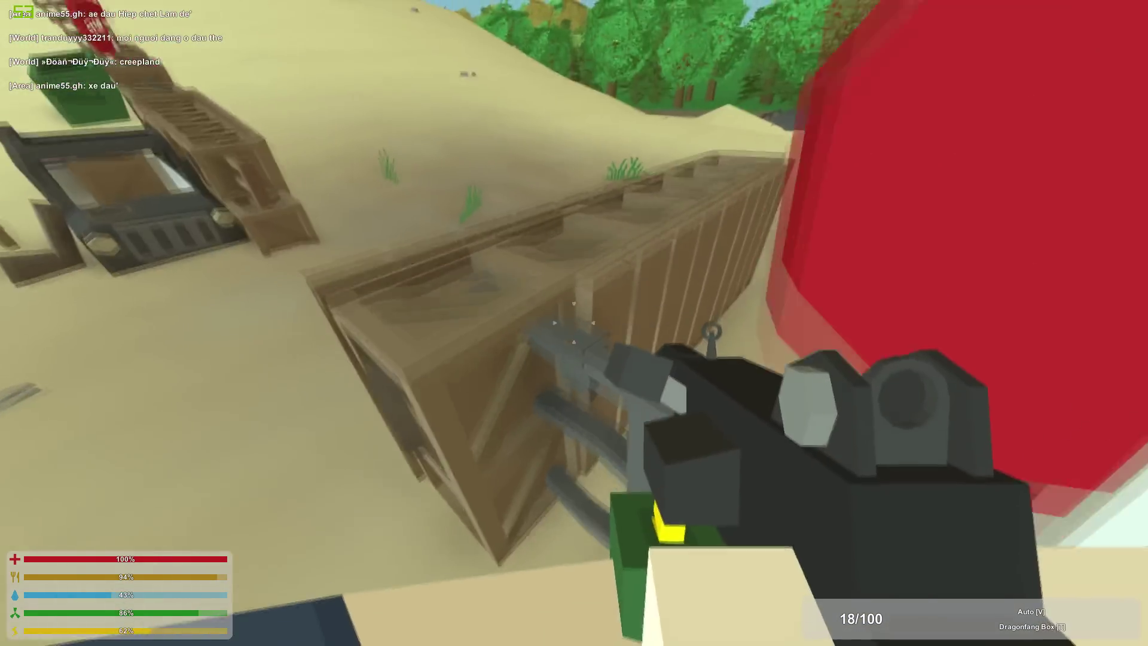
{"action": "key", "text": "w"}
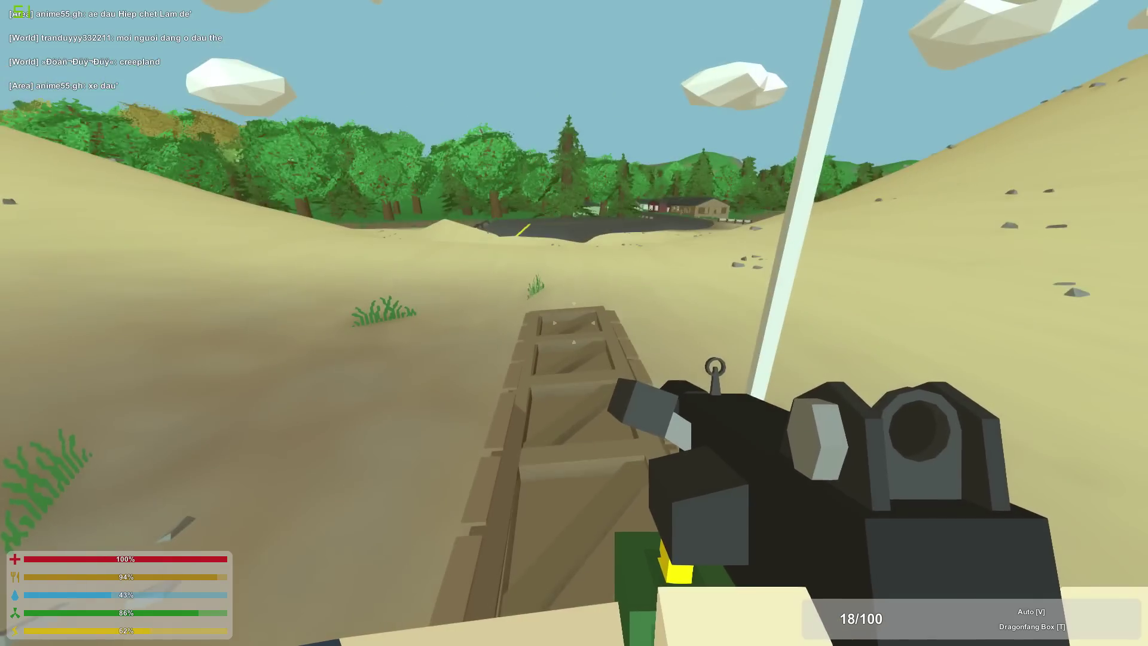
{"action": "key", "text": "w"}
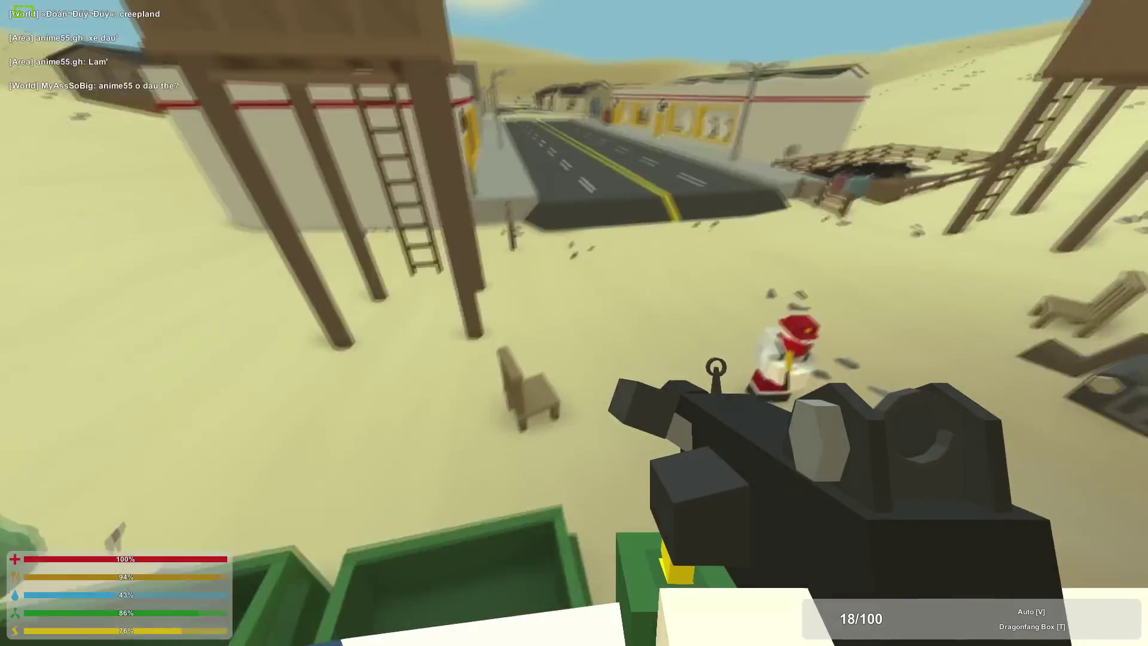
{"action": "key", "text": "shift+w"}
{"action": "key", "text": "space"}
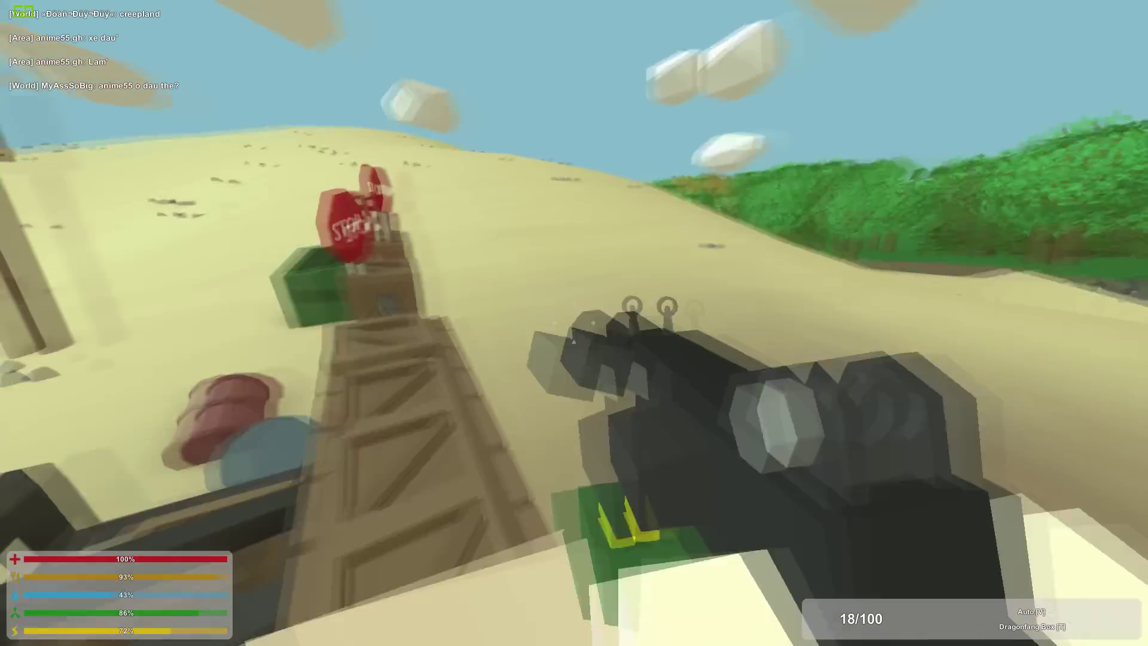
{"action": "key", "text": "w"}
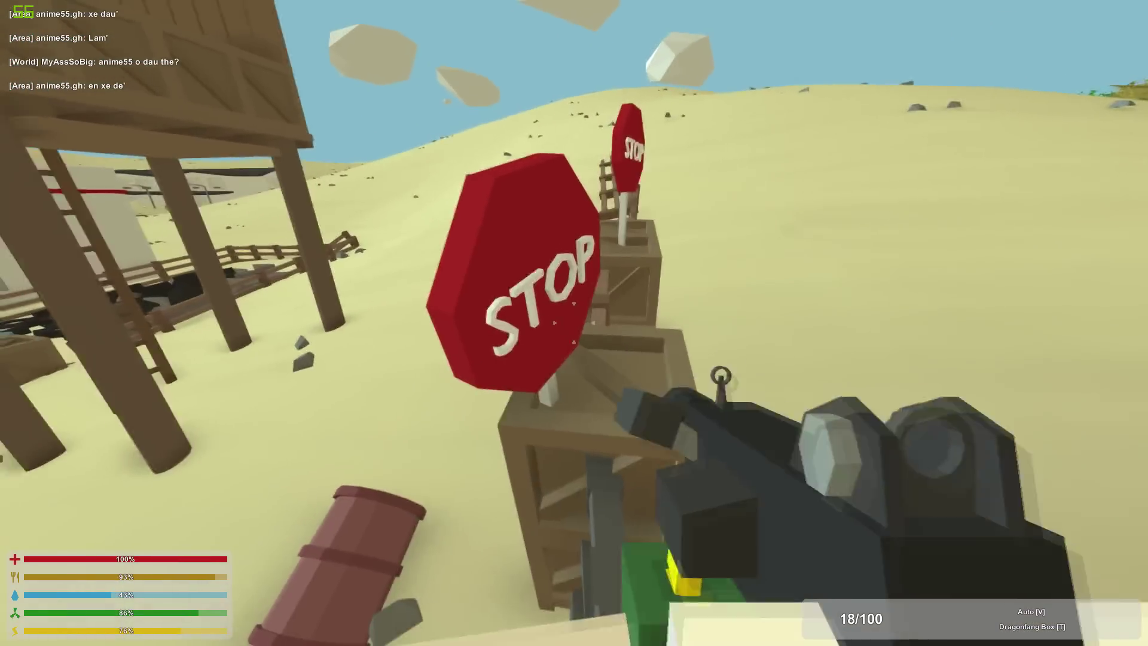
{"action": "key", "text": "w"}
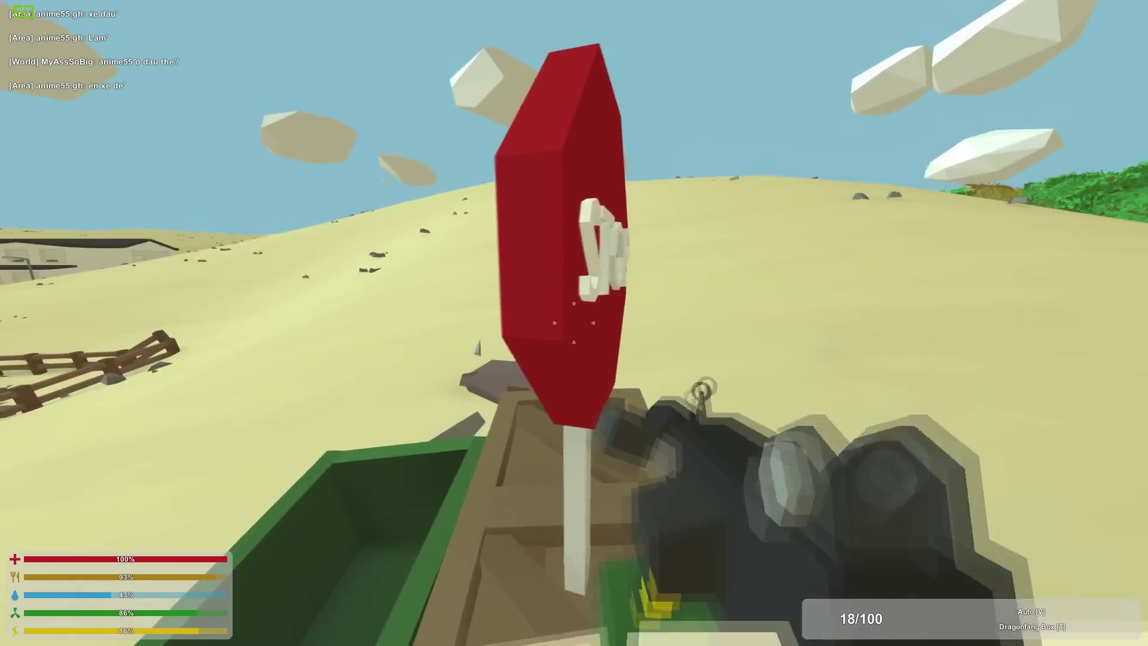
{"action": "key", "text": "space"}
{"action": "key", "text": "w"}
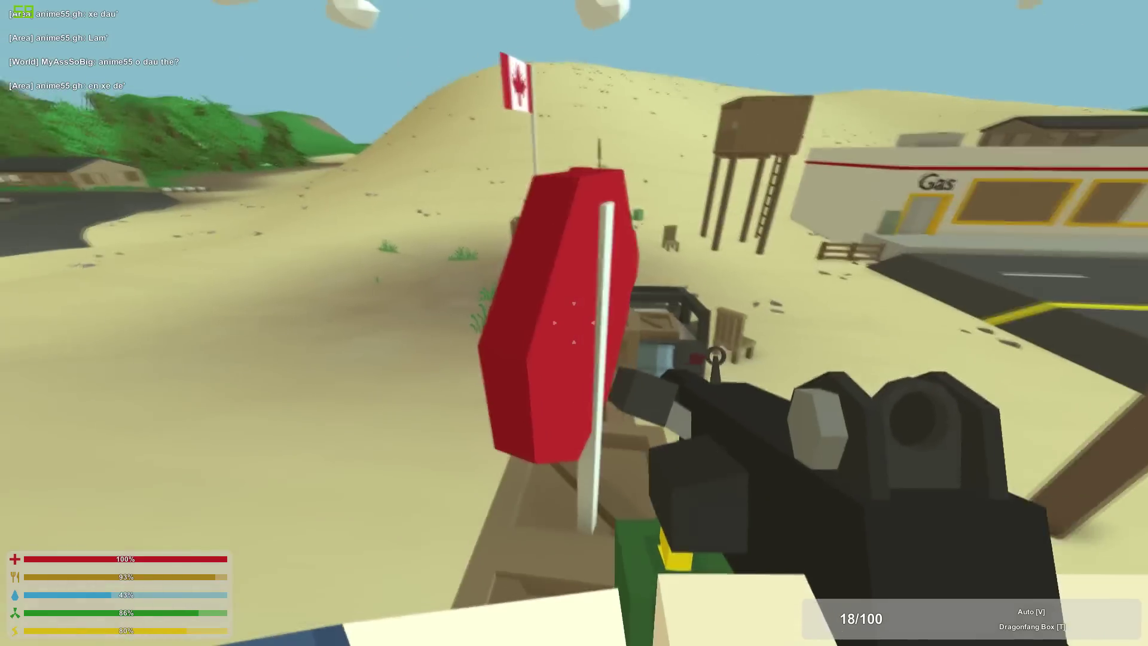
{"action": "key", "text": "space"}
{"action": "key", "text": "shift+w"}
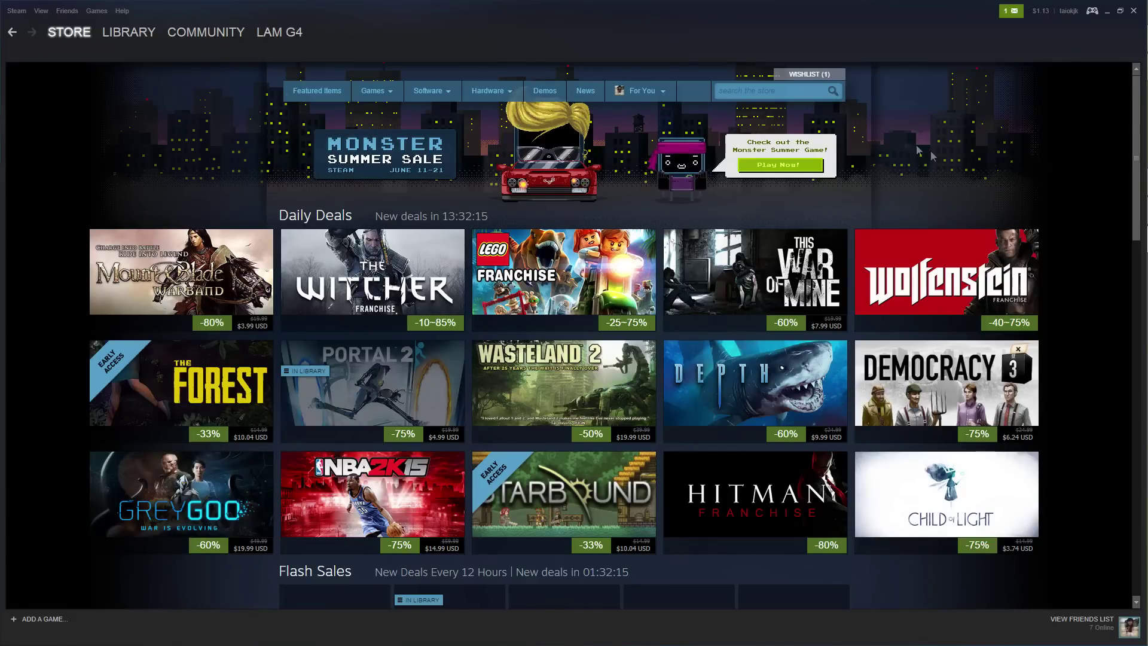
- Search the Steam store for Unturned and open the free-to-play game's store page
{"action": "left_click", "coordinate": [795, 91]}
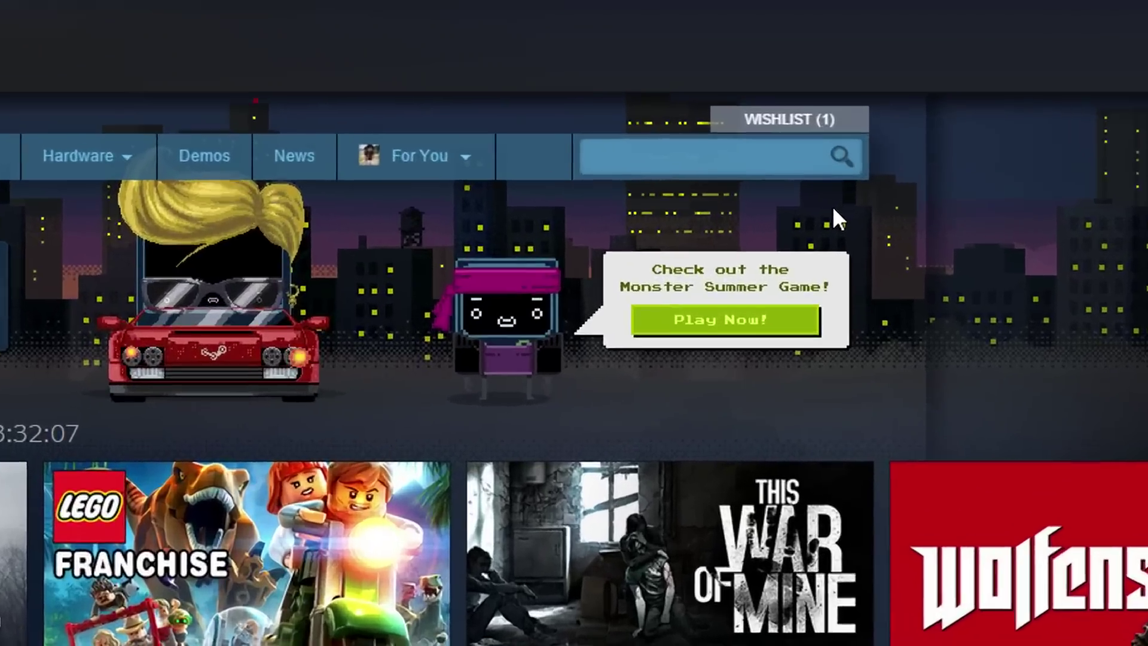
{"action": "type", "text": "Untur"}
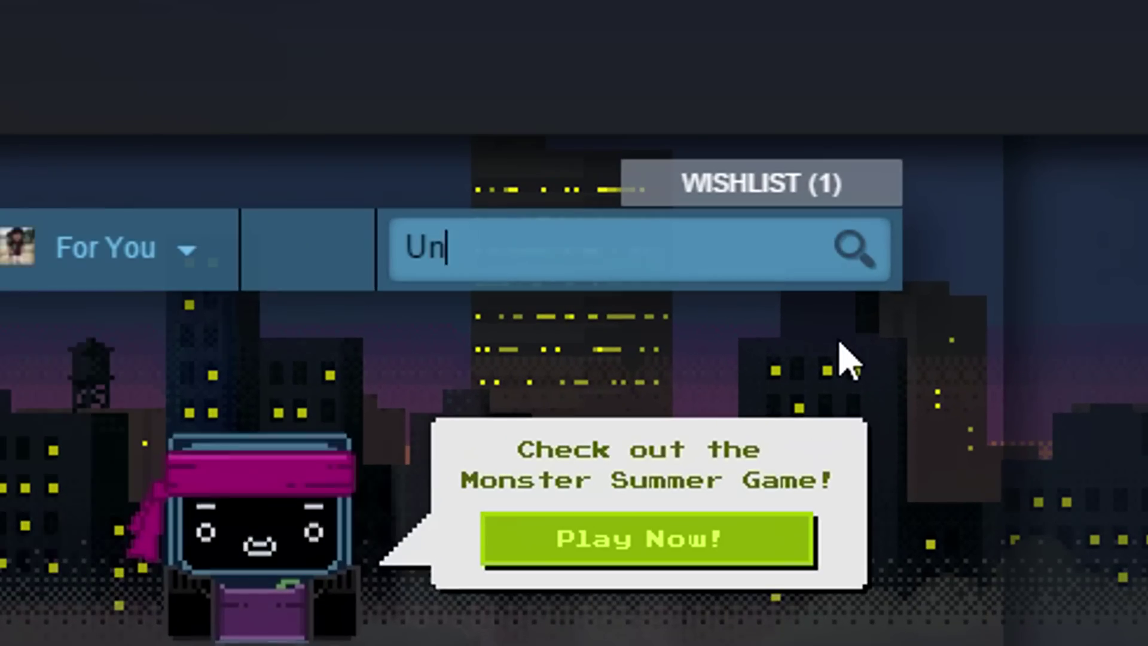
{"action": "type", "text": "ned"}
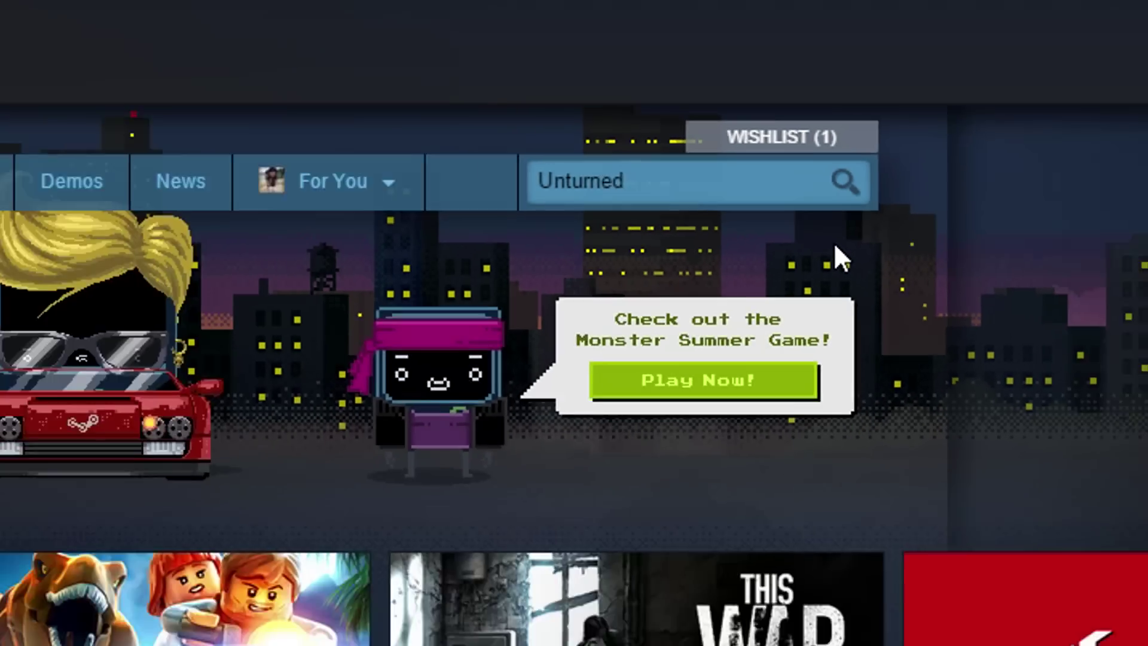
{"action": "key", "text": "Return"}
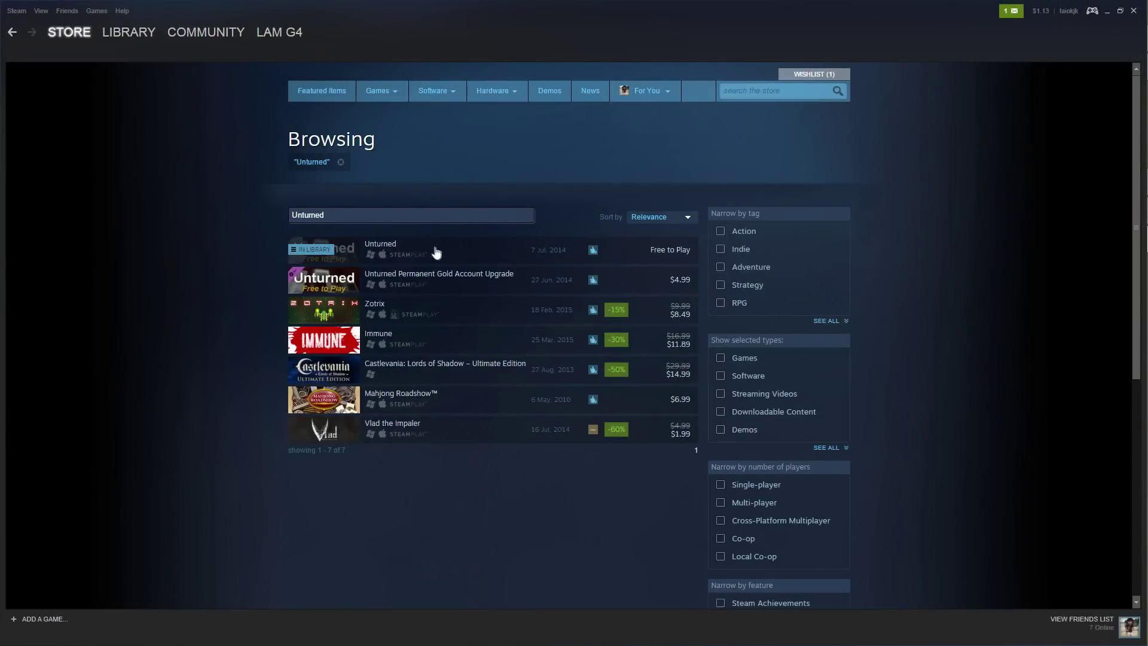
{"action": "left_click", "coordinate": [665, 254]}
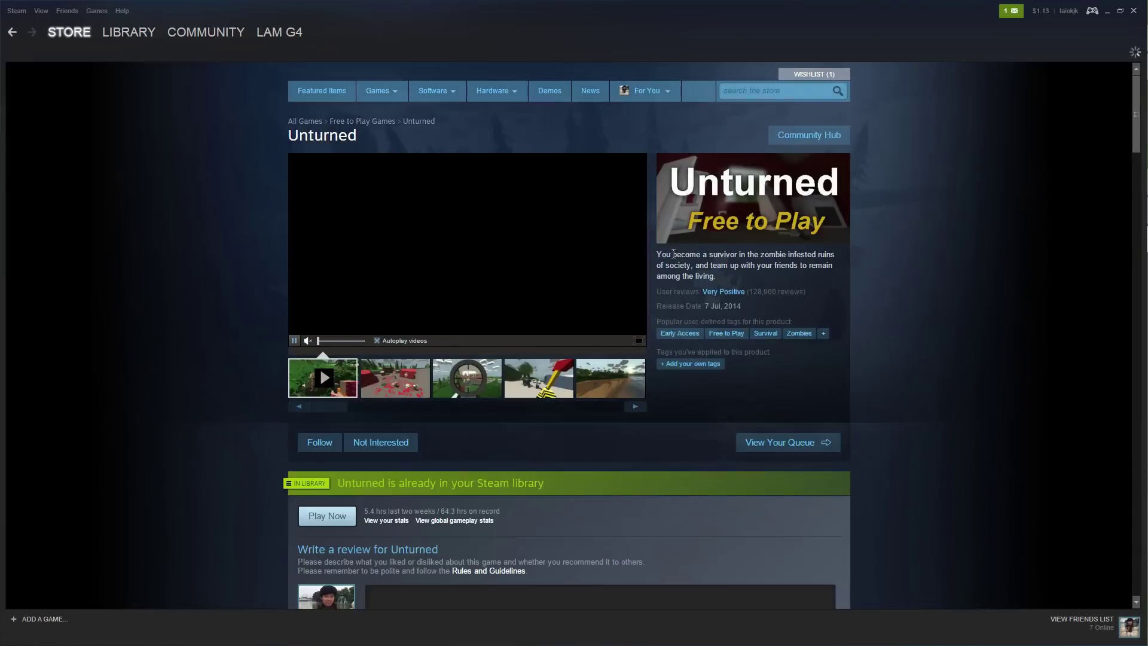
- Install Unturned from the Play Unturned section of its store page, keeping E:\2. Steam as the install location
{"action": "scroll", "coordinate": [688, 434], "scroll_direction": "down", "scroll_amount": 8}
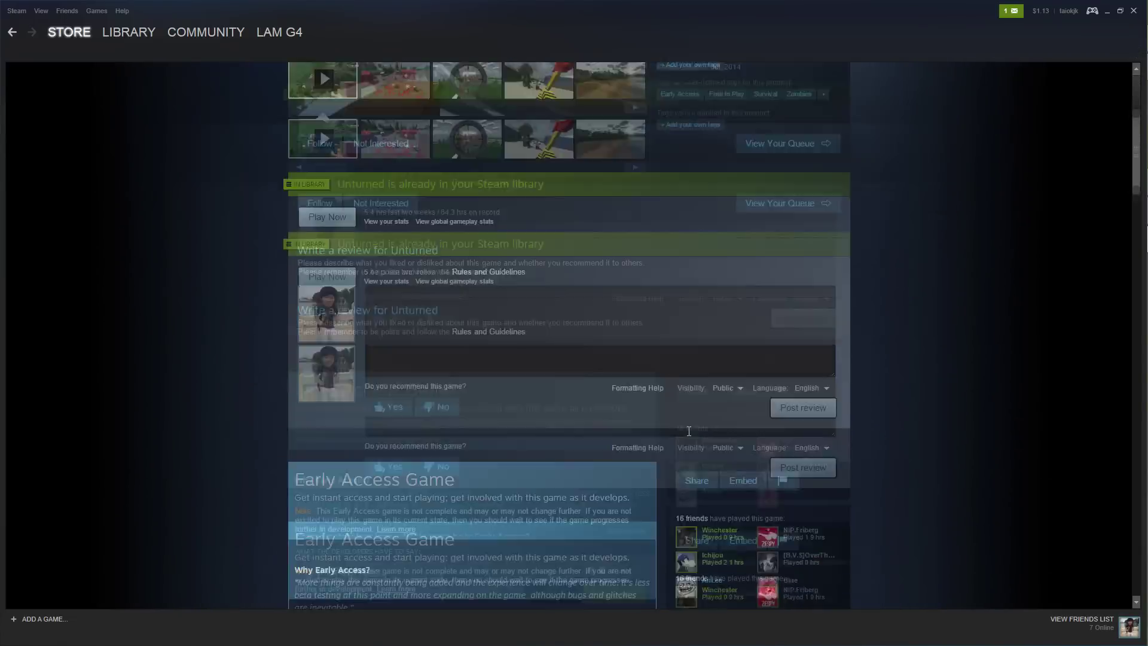
{"action": "scroll", "coordinate": [637, 435], "scroll_direction": "down", "scroll_amount": 1}
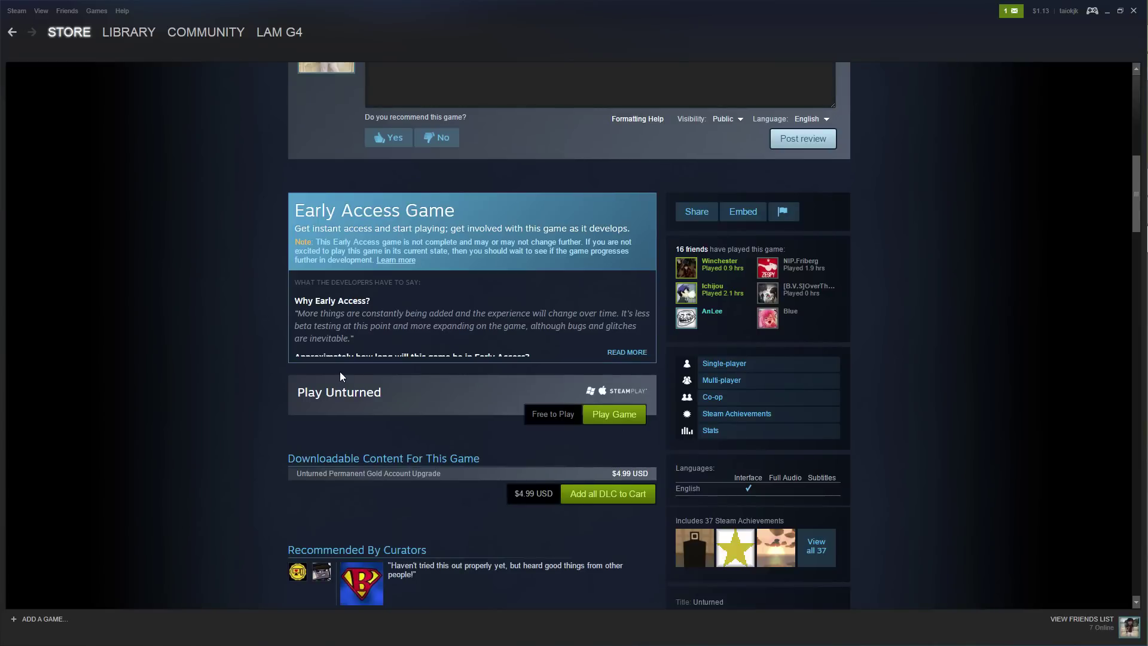
{"action": "left_click", "coordinate": [625, 419]}
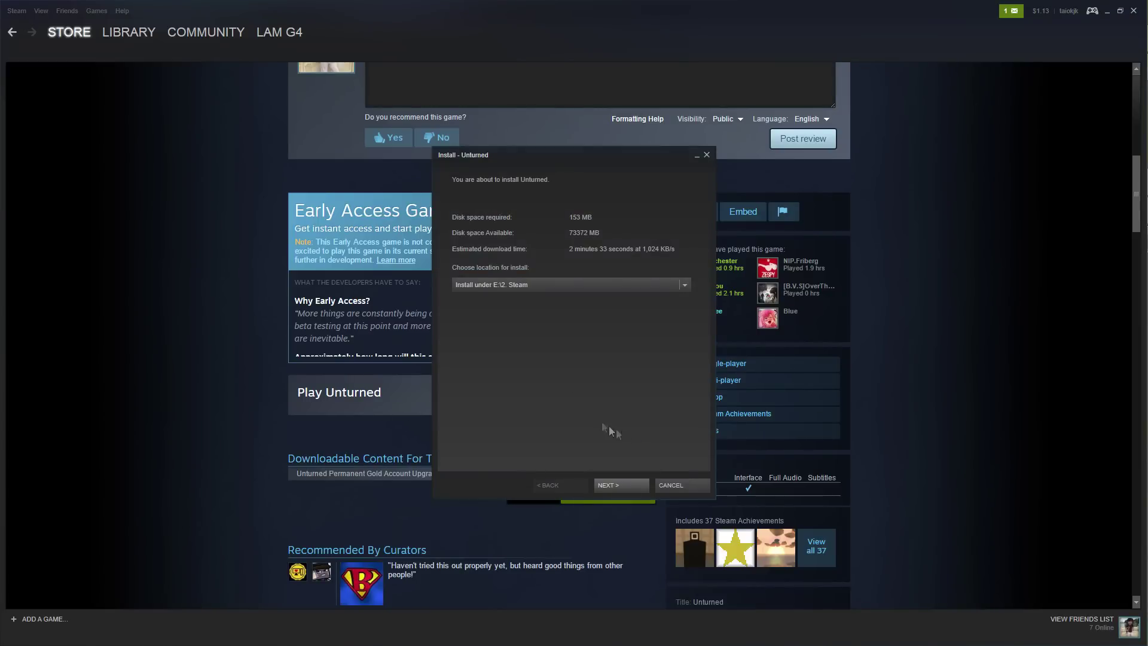
{"action": "left_click", "coordinate": [610, 485]}
{"action": "left_click", "coordinate": [458, 199]}
{"action": "left_click", "coordinate": [605, 484]}
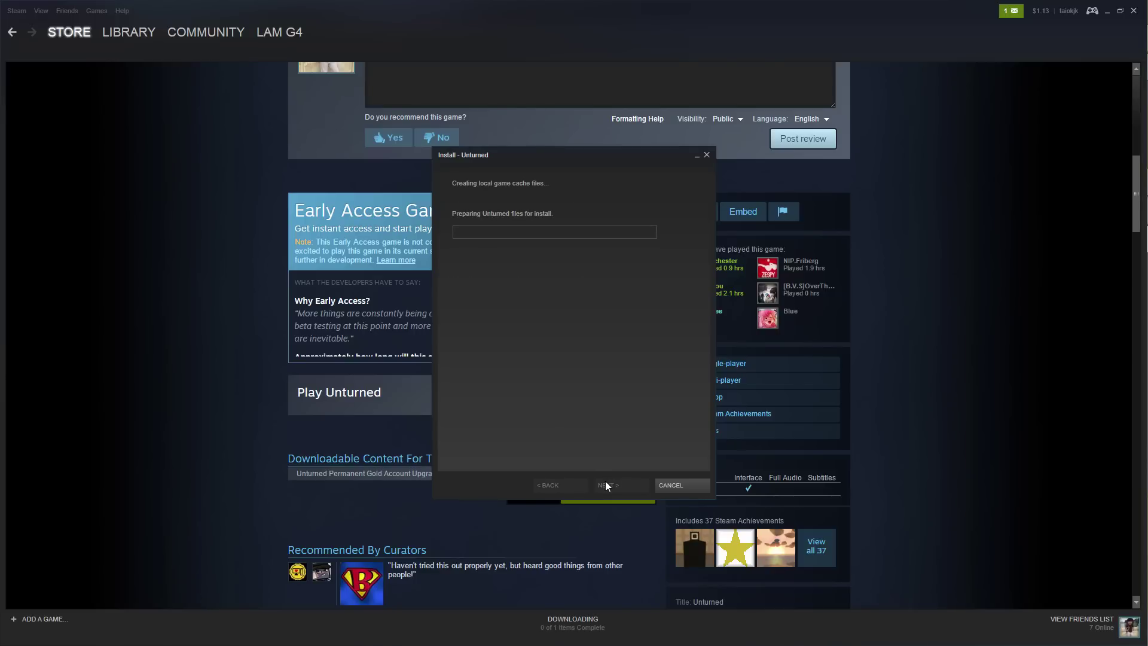
{"action": "left_click", "coordinate": [666, 485]}
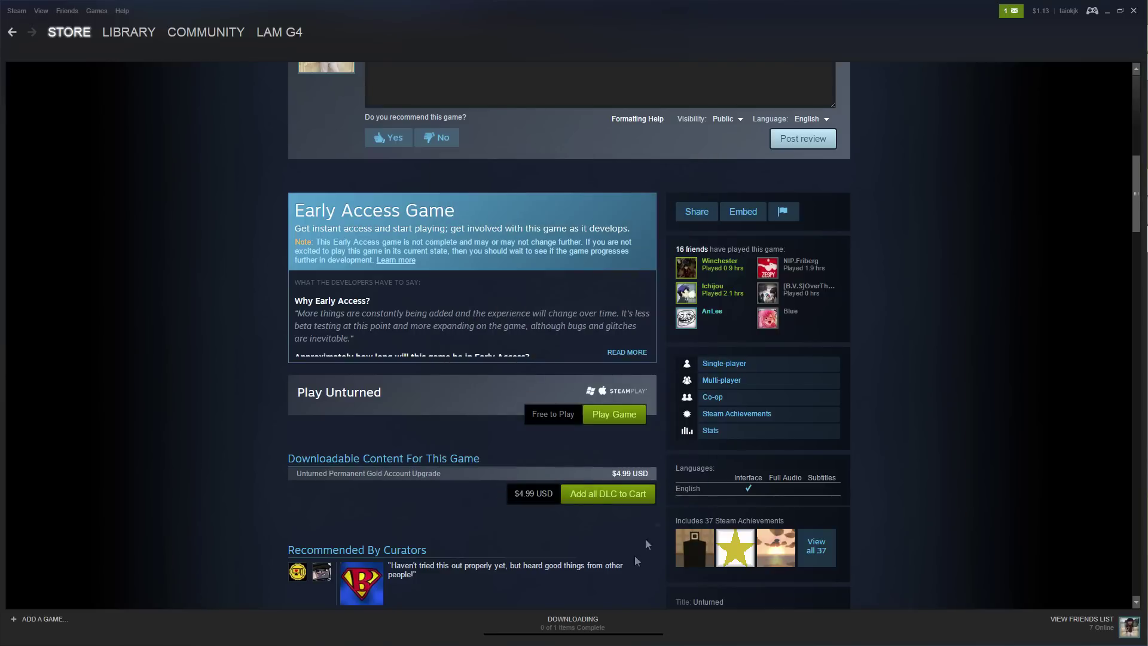
- Check the progress of the Unturned download and open the game library
{"action": "left_click", "coordinate": [586, 628]}
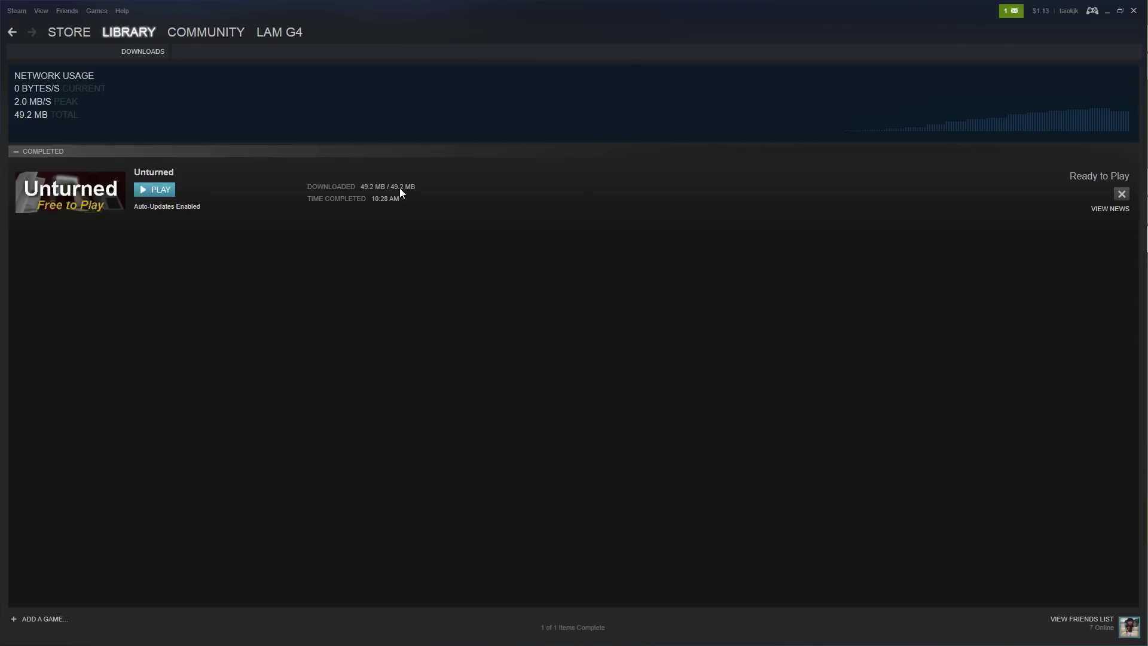
{"action": "left_click", "coordinate": [127, 29]}
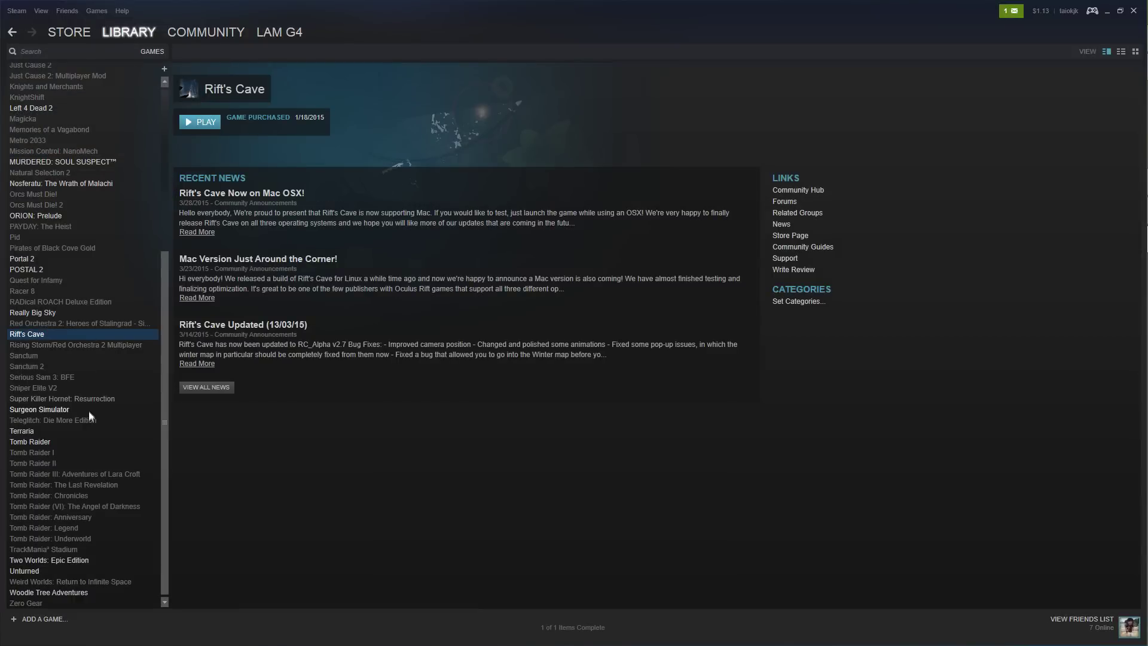
- Locate Unturned in the library's game list and open its properties
{"action": "scroll", "coordinate": [57, 343], "scroll_direction": "up", "scroll_amount": 4}
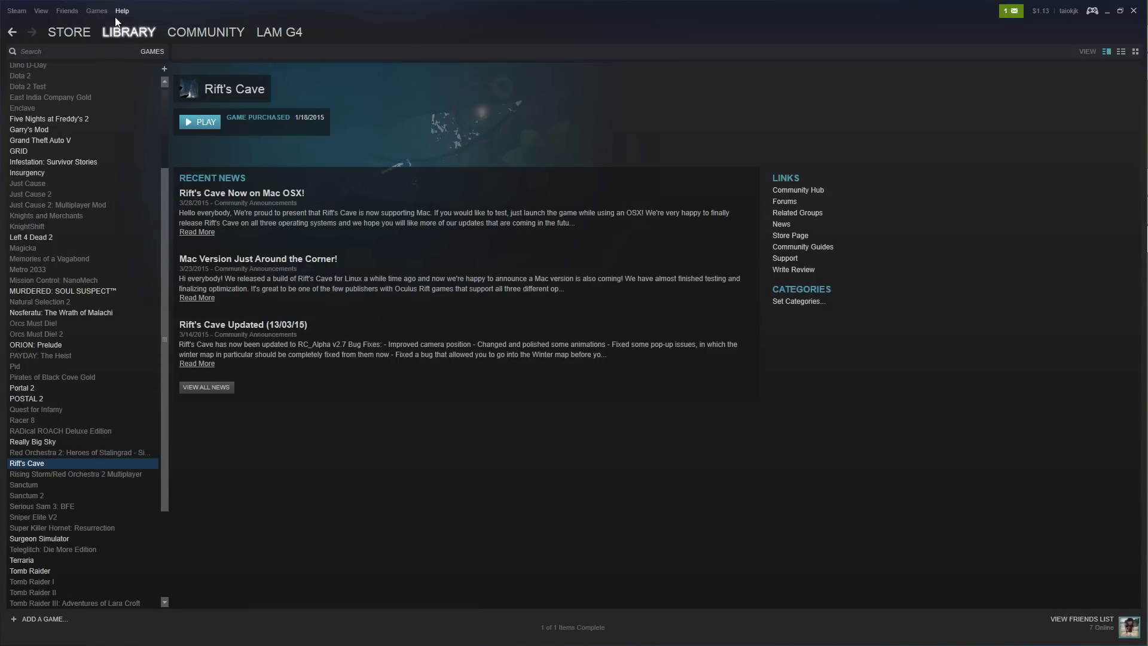
{"action": "left_click_drag", "start_coordinate": [166, 274], "coordinate": [145, 188]}
{"action": "key", "text": "u"}
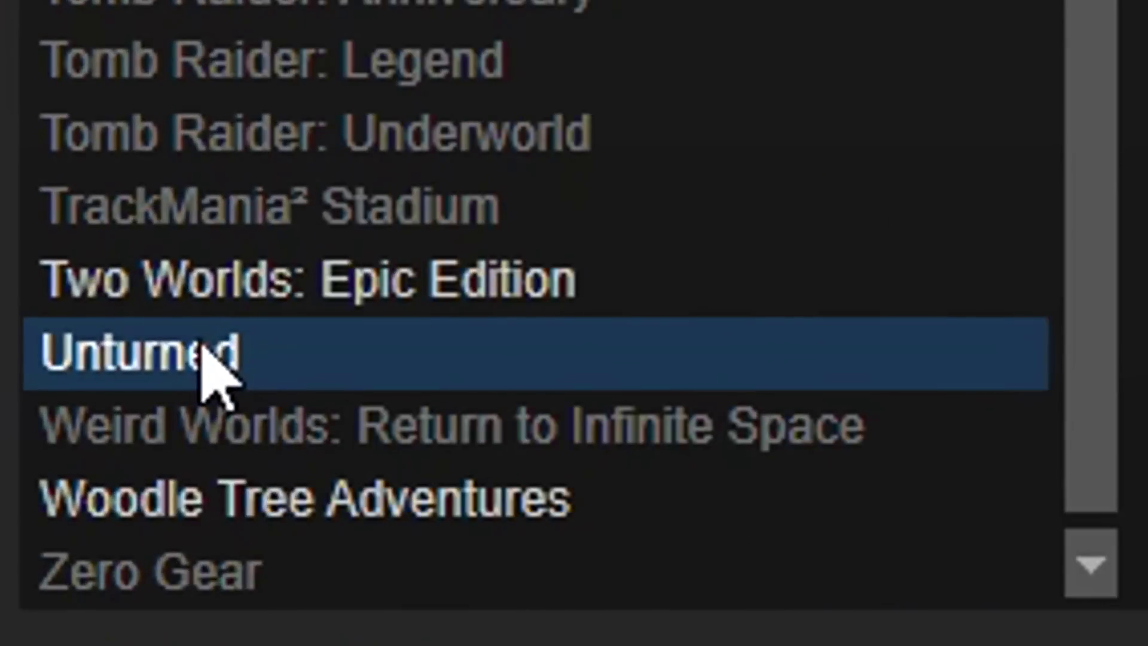
{"action": "right_click", "coordinate": [203, 350]}
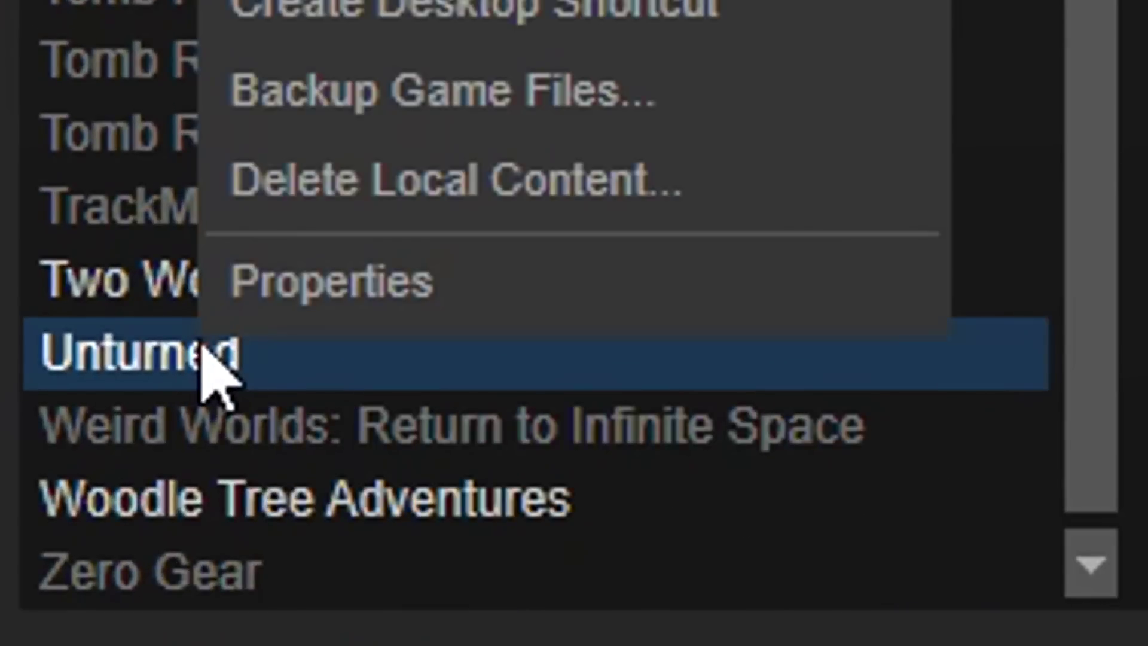
{"action": "left_click", "coordinate": [299, 293]}
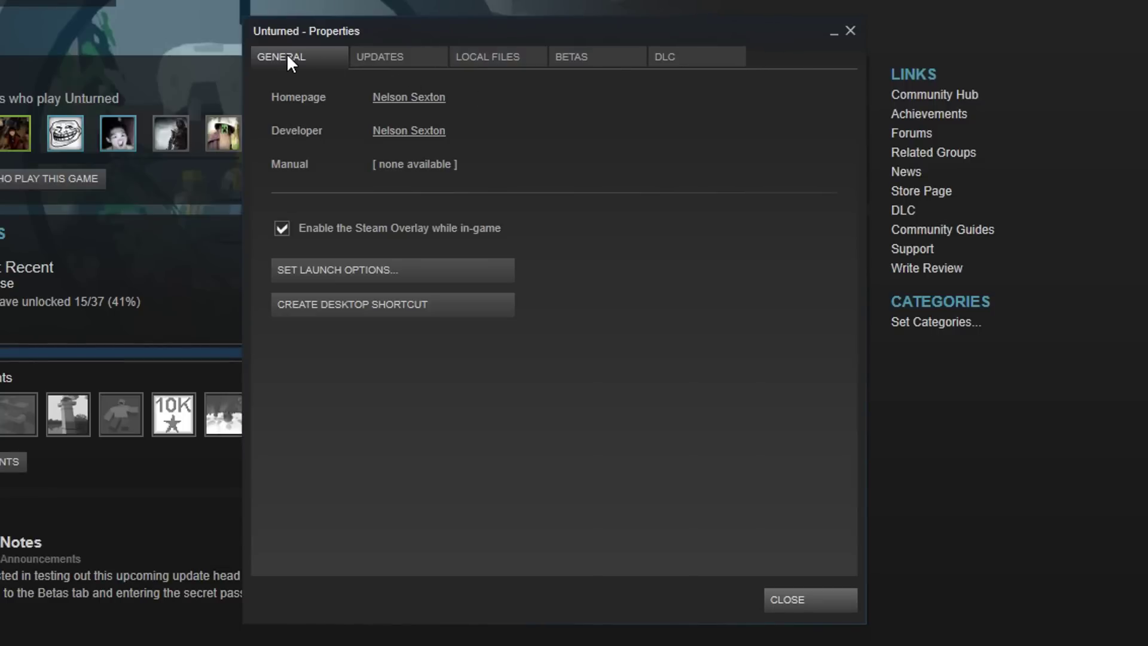
- Enter the beta access code in Unturned's beta settings and check it to unlock the private beta
{"action": "left_click", "coordinate": [374, 54]}
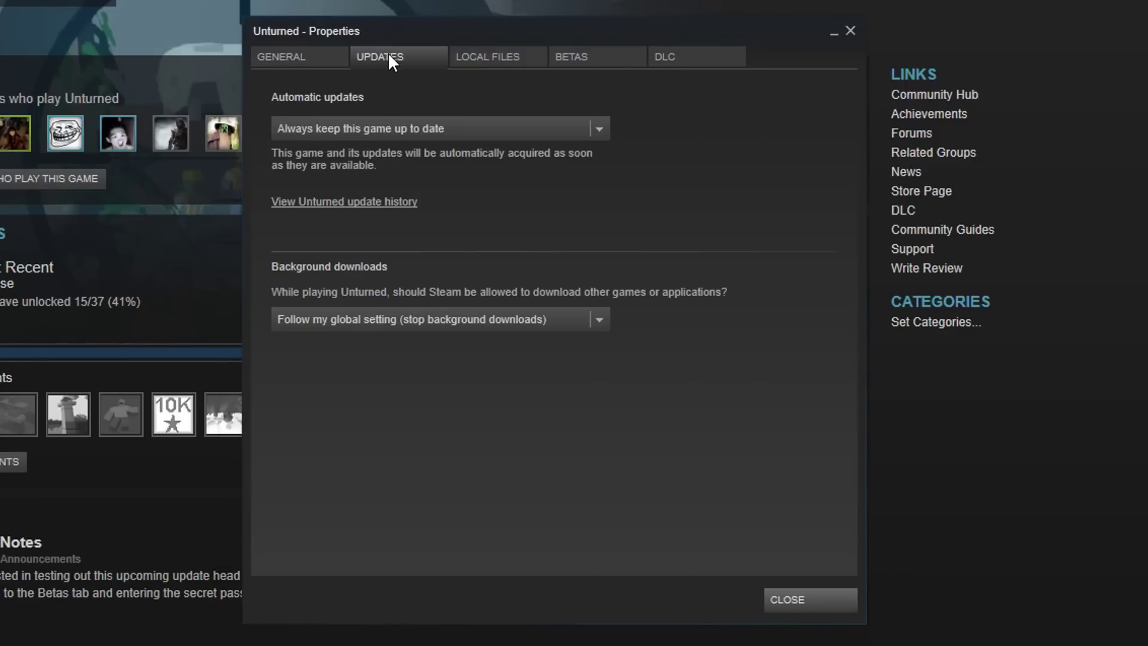
{"action": "left_click", "coordinate": [507, 55]}
{"action": "left_click", "coordinate": [570, 58]}
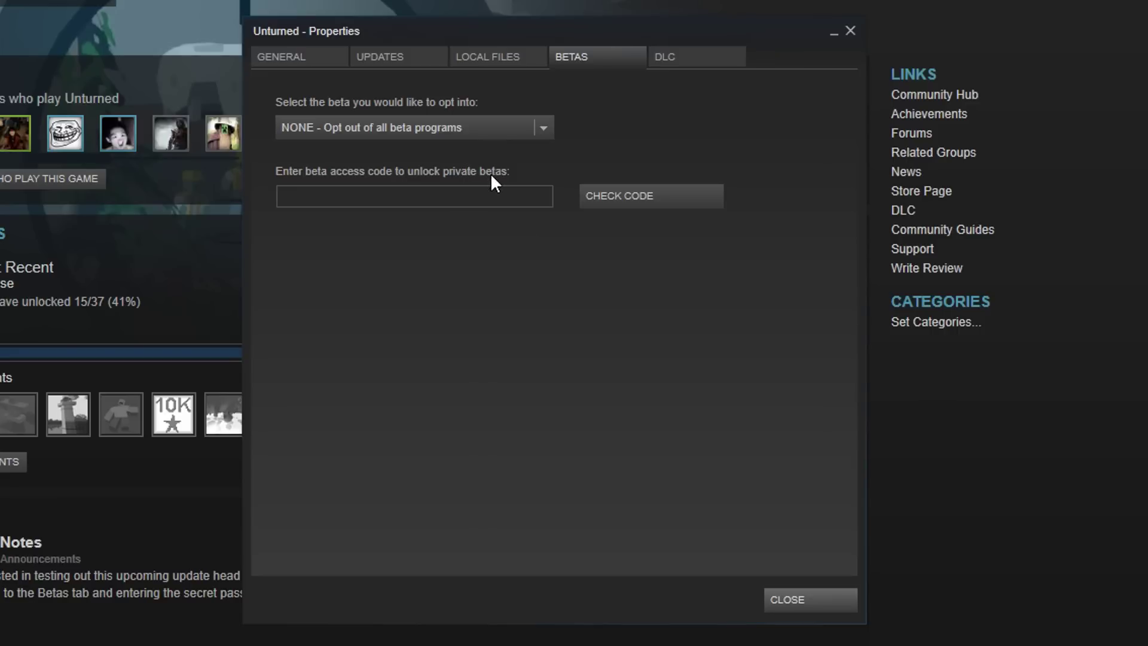
{"action": "left_click", "coordinate": [452, 203]}
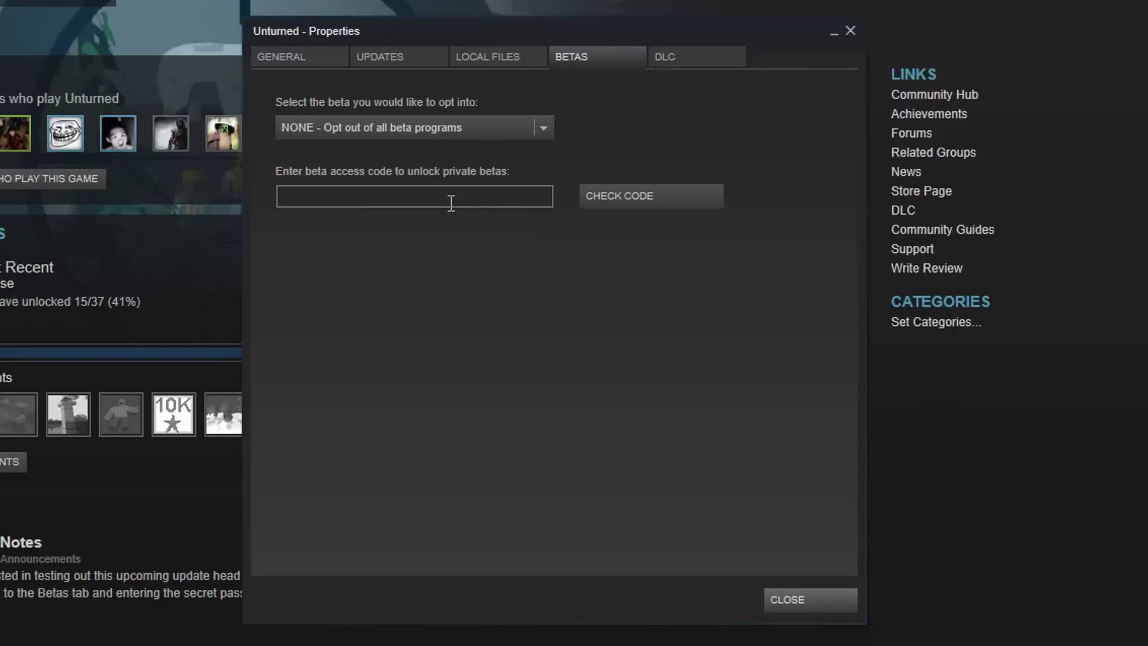
{"action": "type", "text": "OPERATIONMAPLELEAF"}
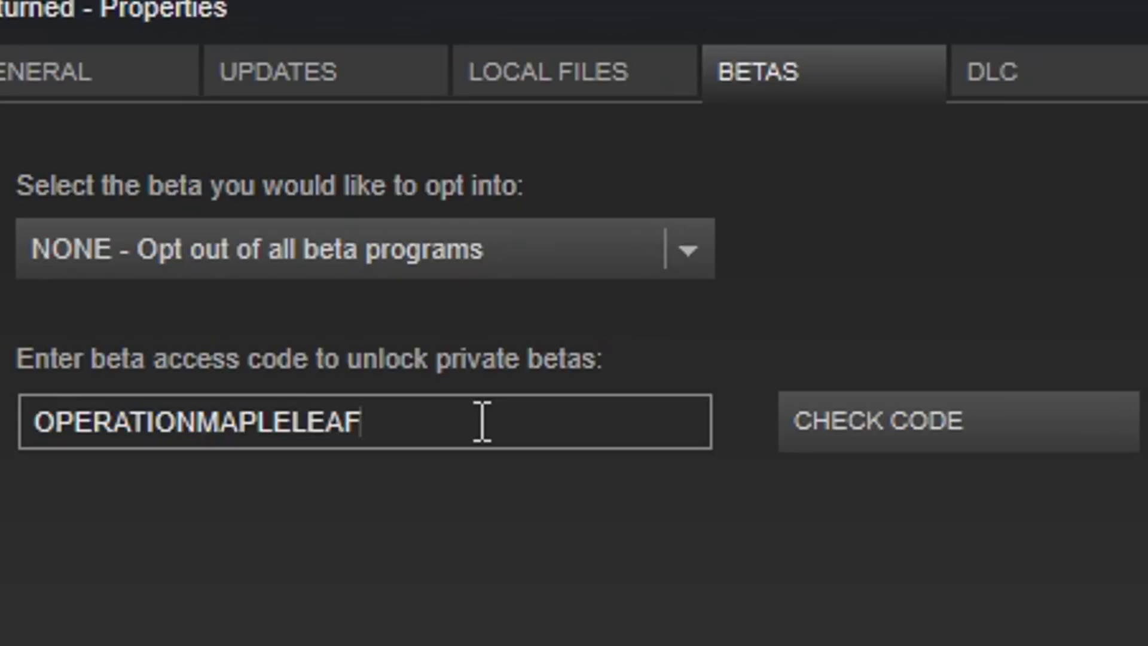
{"action": "left_click", "coordinate": [891, 425]}
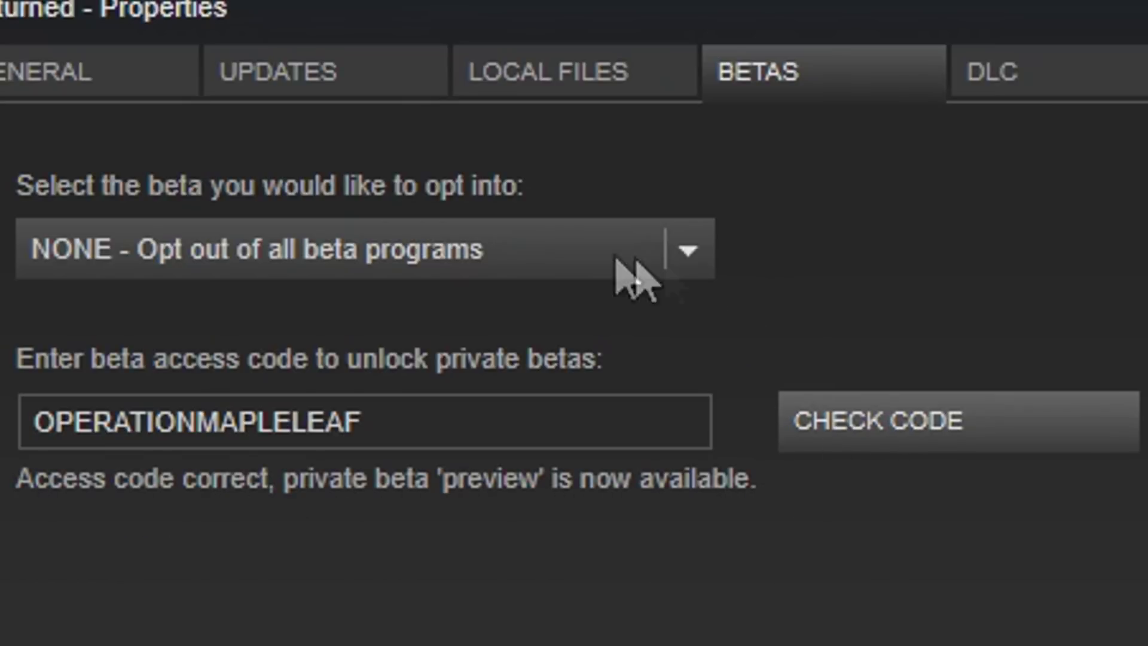
- Opt Unturned into the "preview - Public test branch" beta and close its properties
{"action": "left_click", "coordinate": [689, 250]}
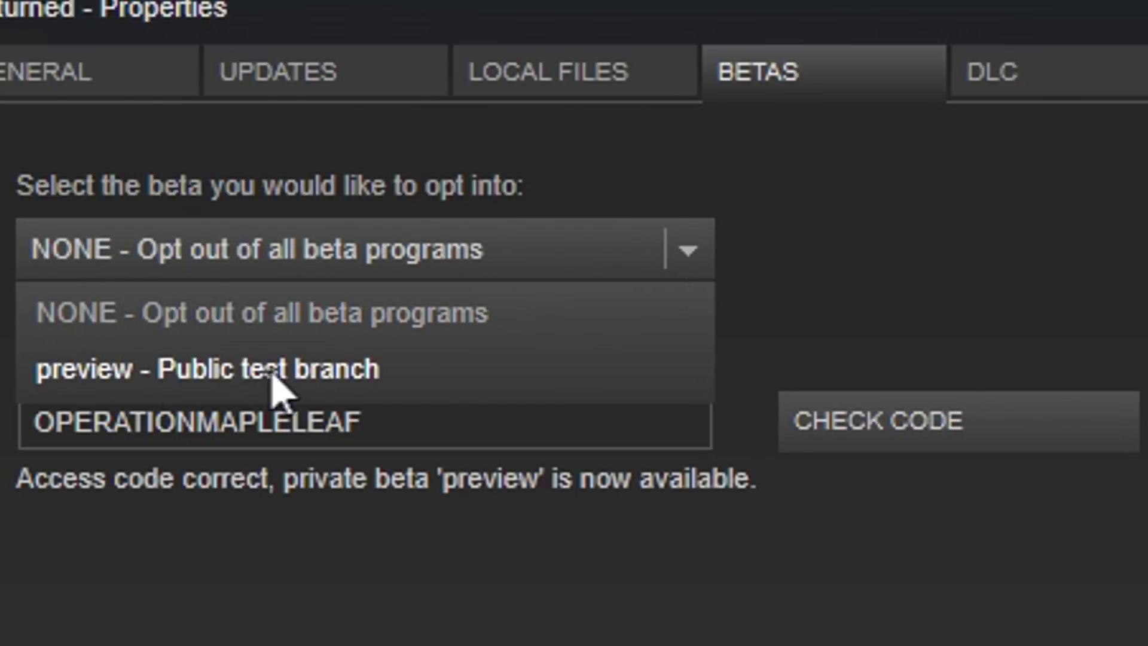
{"action": "left_click", "coordinate": [407, 376]}
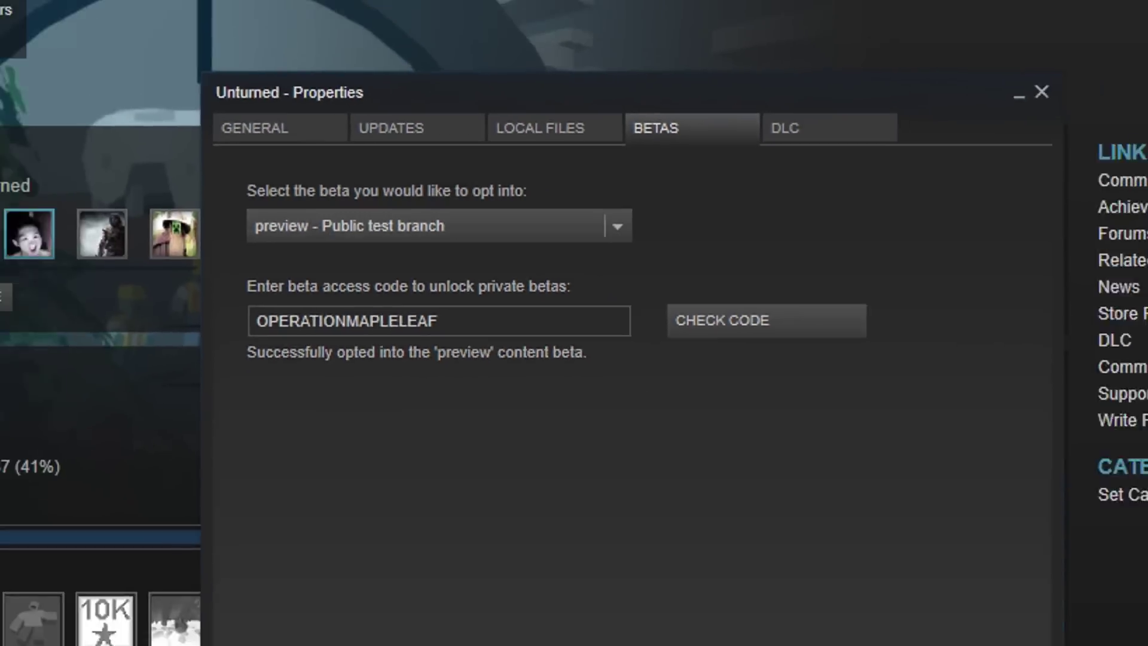
{"action": "left_click", "coordinate": [764, 566]}
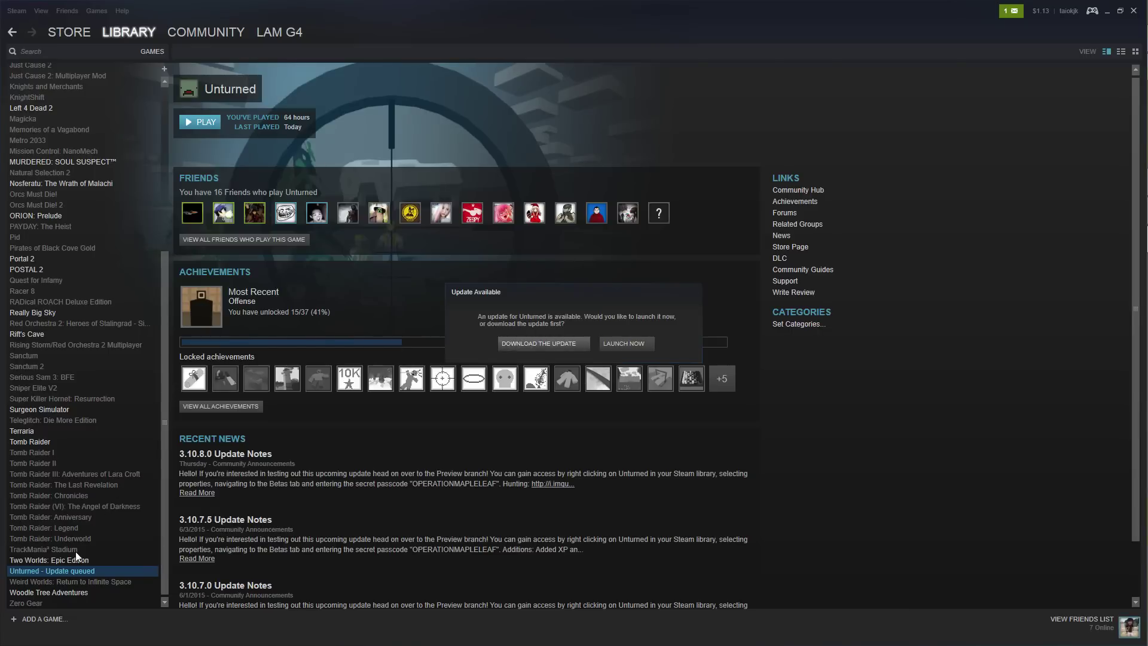
- Download the available Unturned update instead of launching the game, and return to the library from the downloads page
{"action": "left_click", "coordinate": [565, 343]}
{"action": "left_click", "coordinate": [578, 622]}
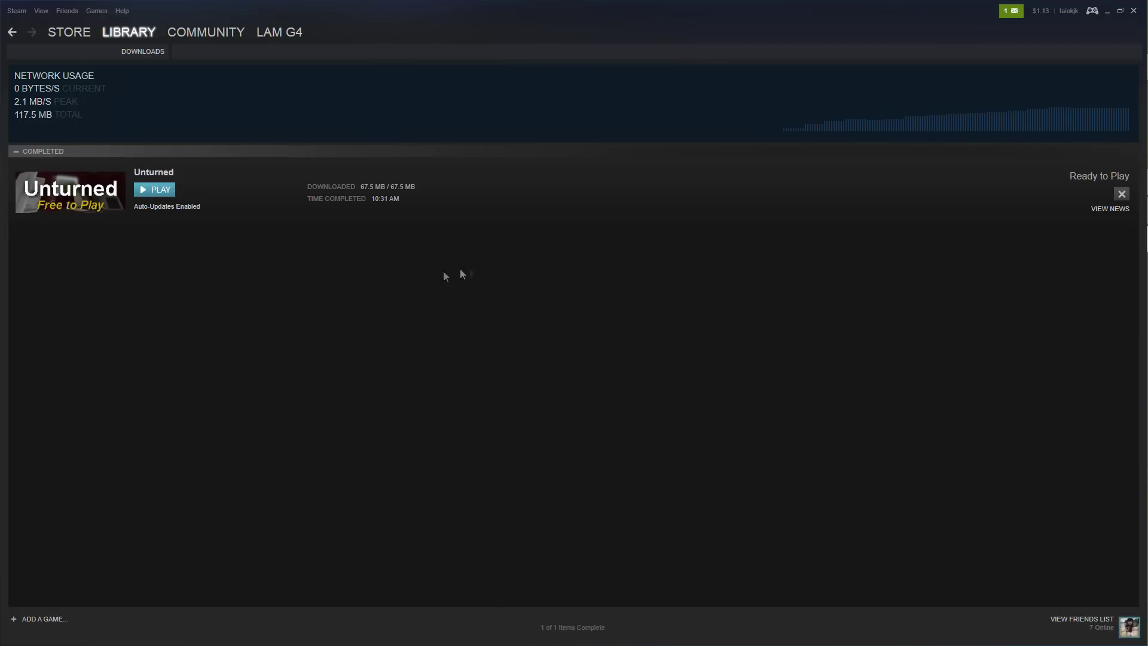
{"action": "left_click", "coordinate": [124, 31]}
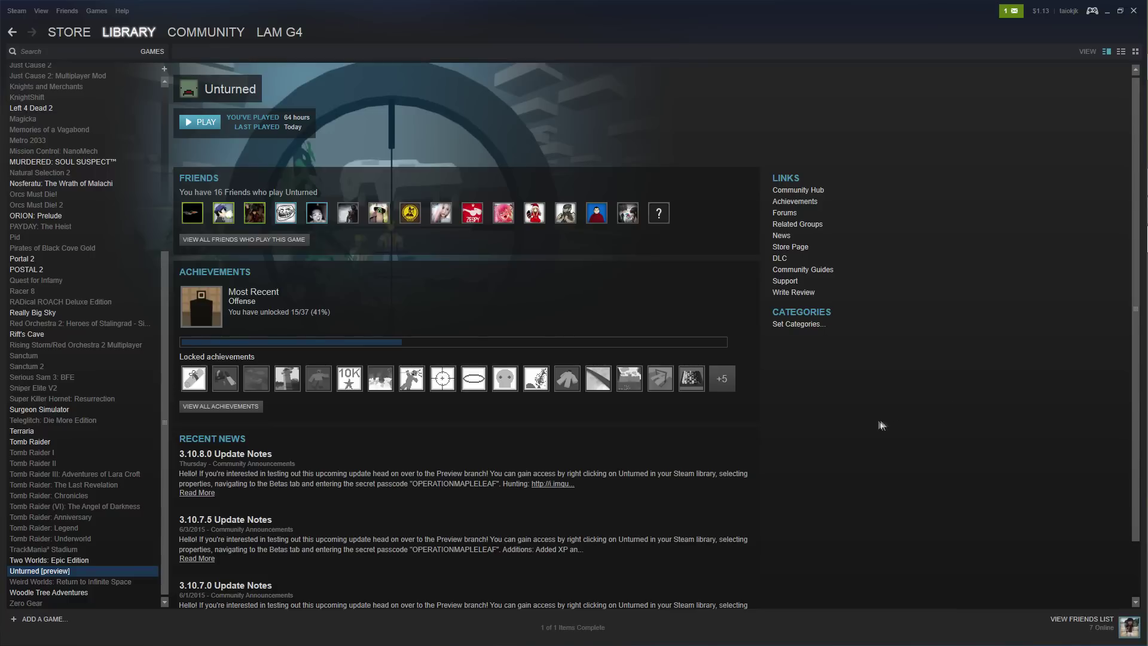
- Open the local files folder of Unturned [preview] from the game's properties
{"action": "right_click", "coordinate": [109, 569]}
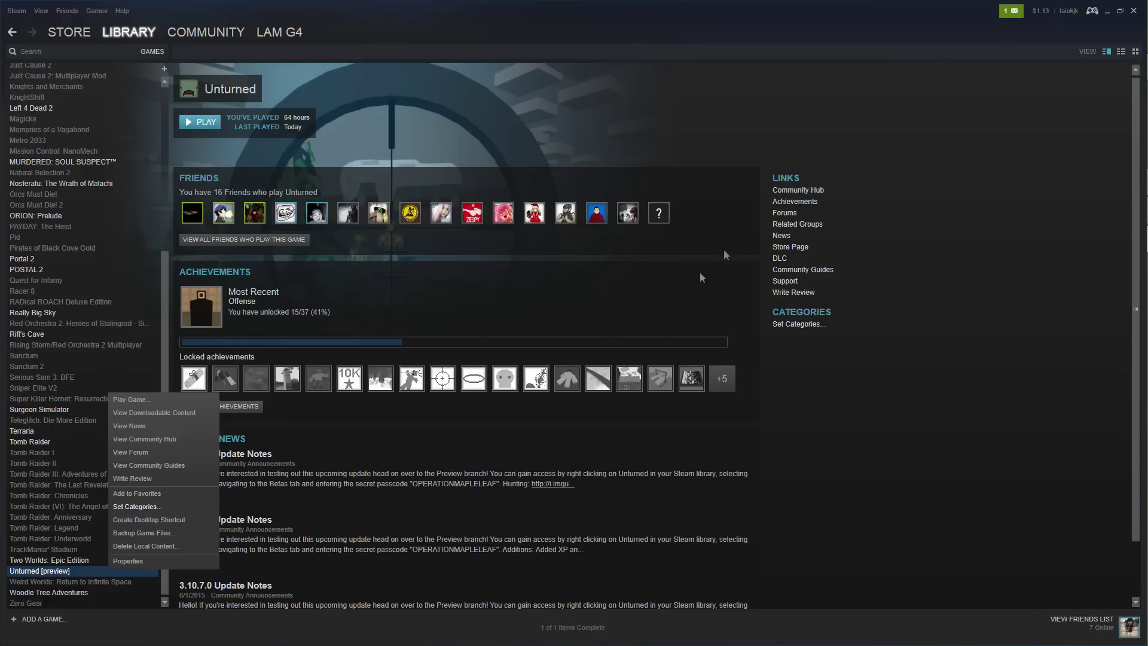
{"action": "left_click", "coordinate": [413, 480]}
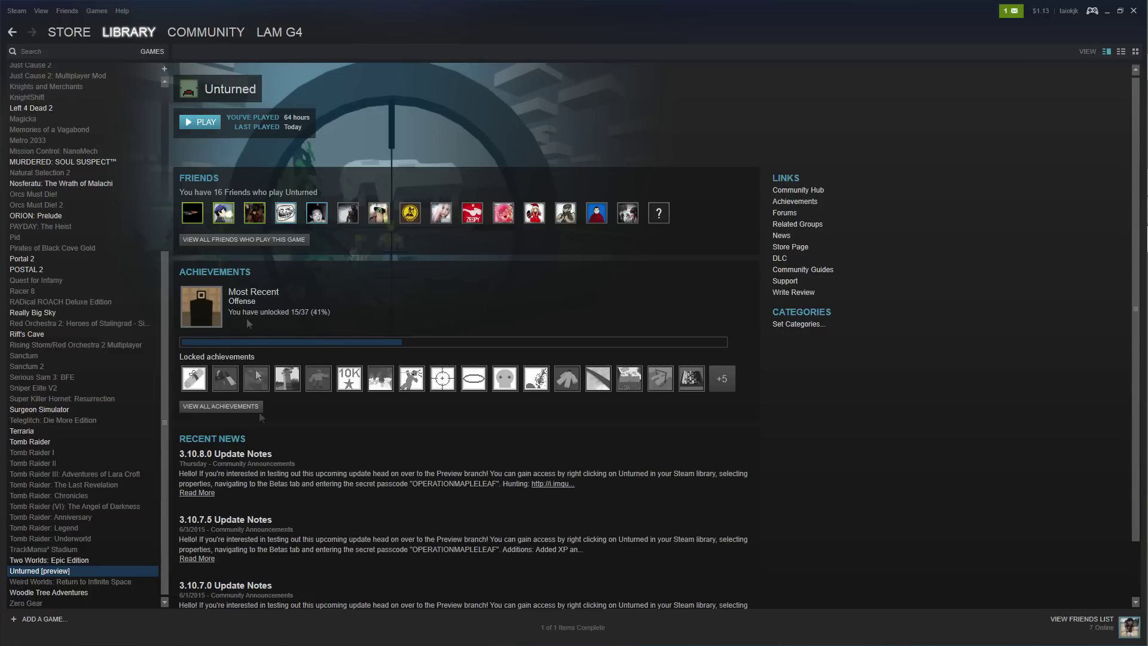
{"action": "right_click", "coordinate": [76, 571]}
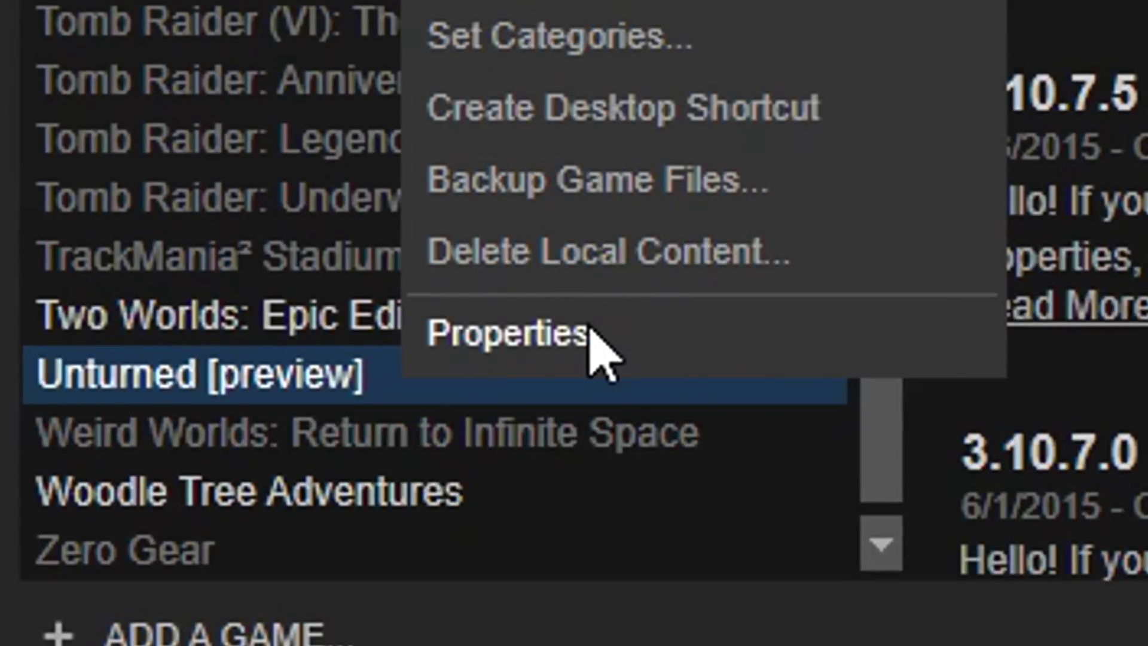
{"action": "left_click", "coordinate": [589, 335]}
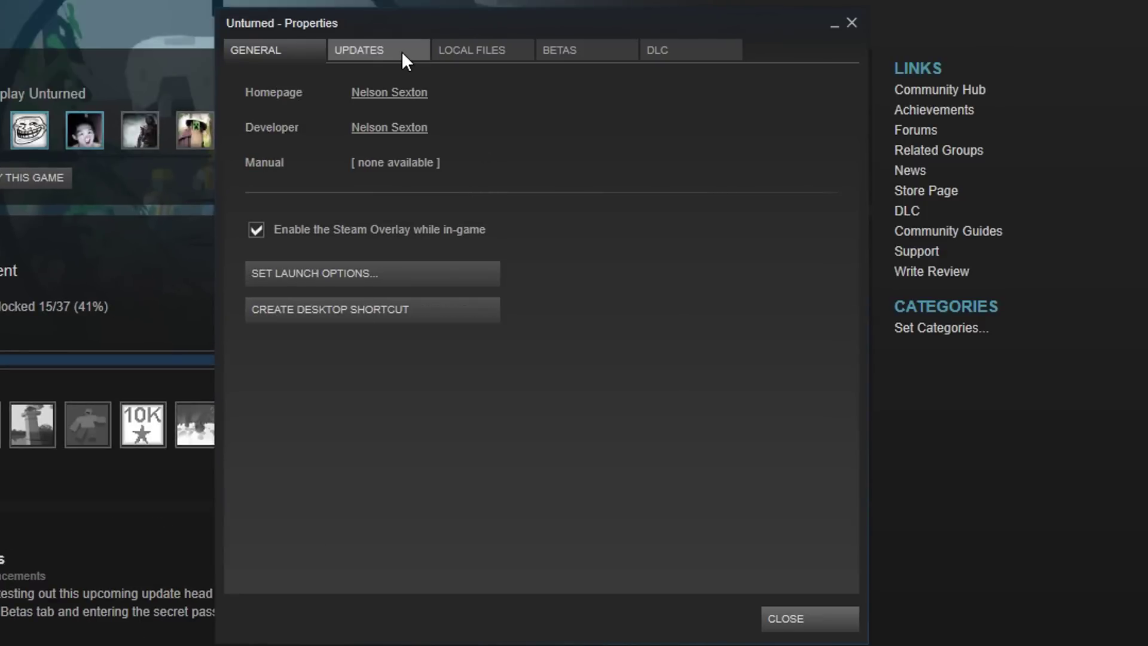
{"action": "left_click", "coordinate": [483, 52]}
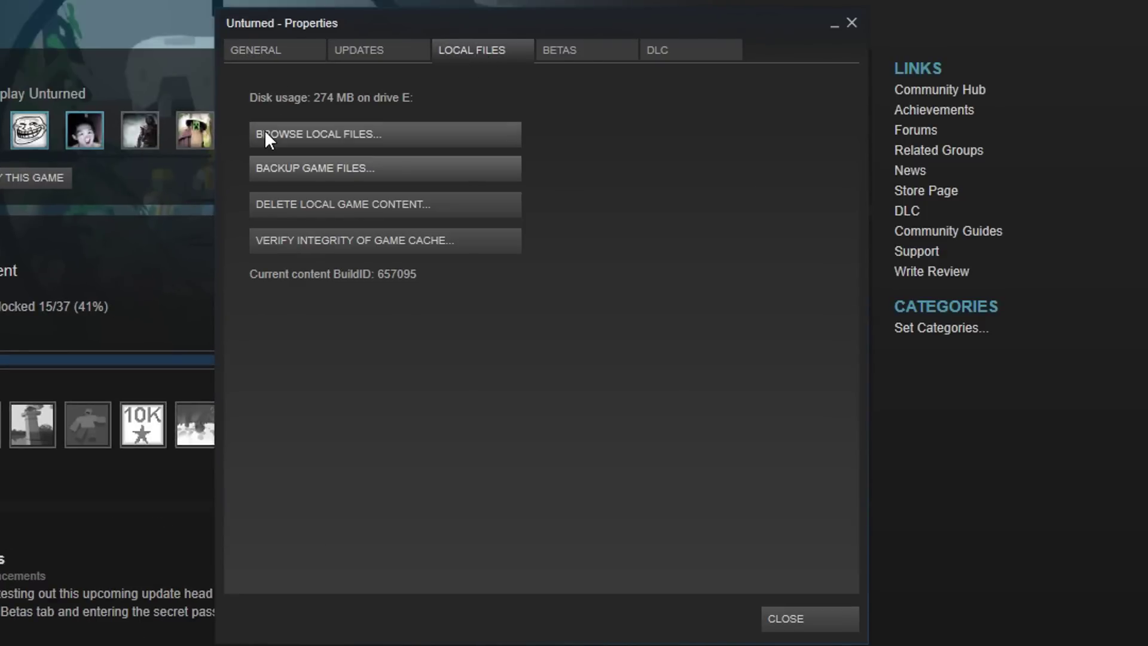
{"action": "left_click", "coordinate": [464, 139]}
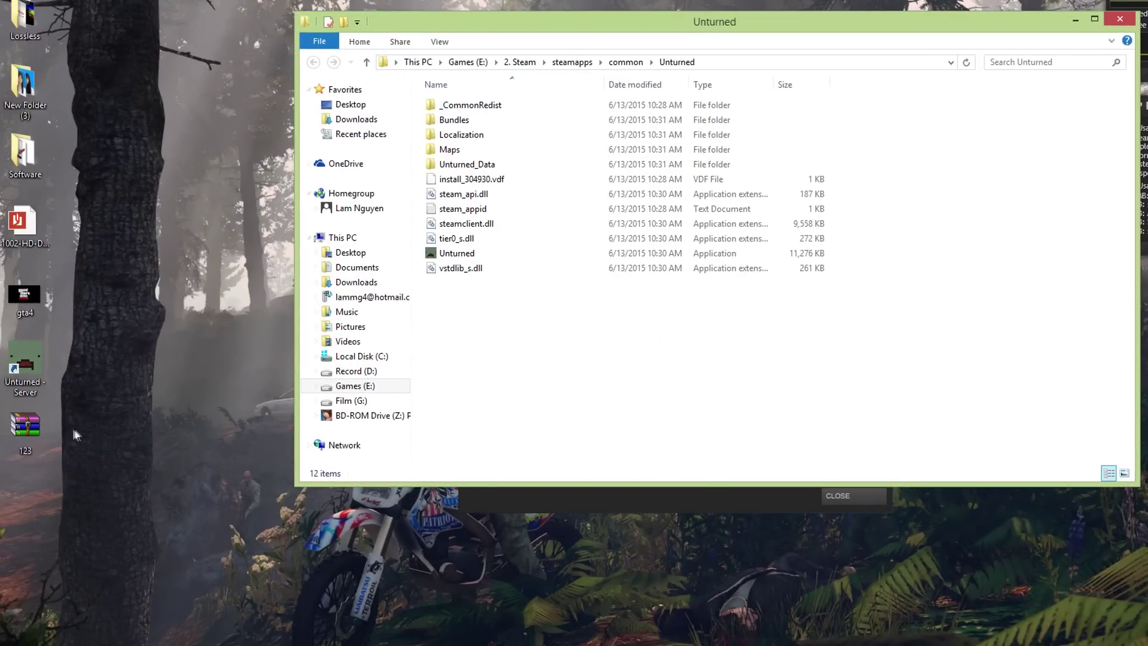
- Copy the 123 archive from the desktop into the Unturned folder, and skip replacing the desktop copy
{"action": "left_click", "coordinate": [27, 439]}
{"action": "left_click_drag", "start_coordinate": [29, 442], "coordinate": [589, 343]}
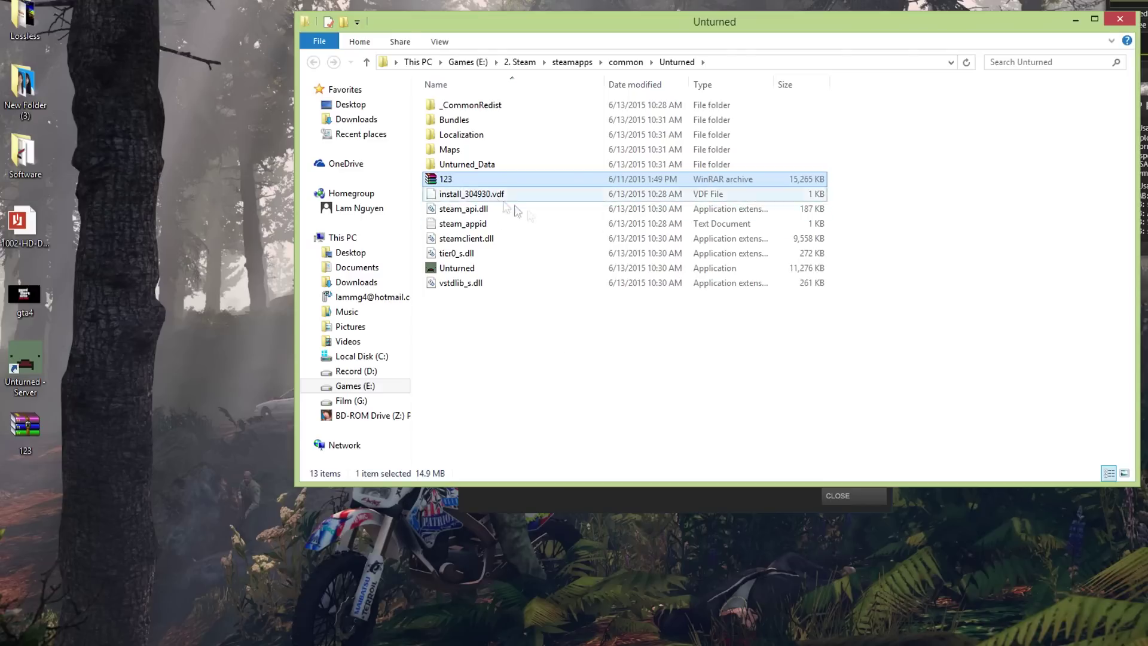
{"action": "right_click", "coordinate": [461, 177]}
{"action": "left_click_drag", "start_coordinate": [459, 180], "coordinate": [189, 463]}
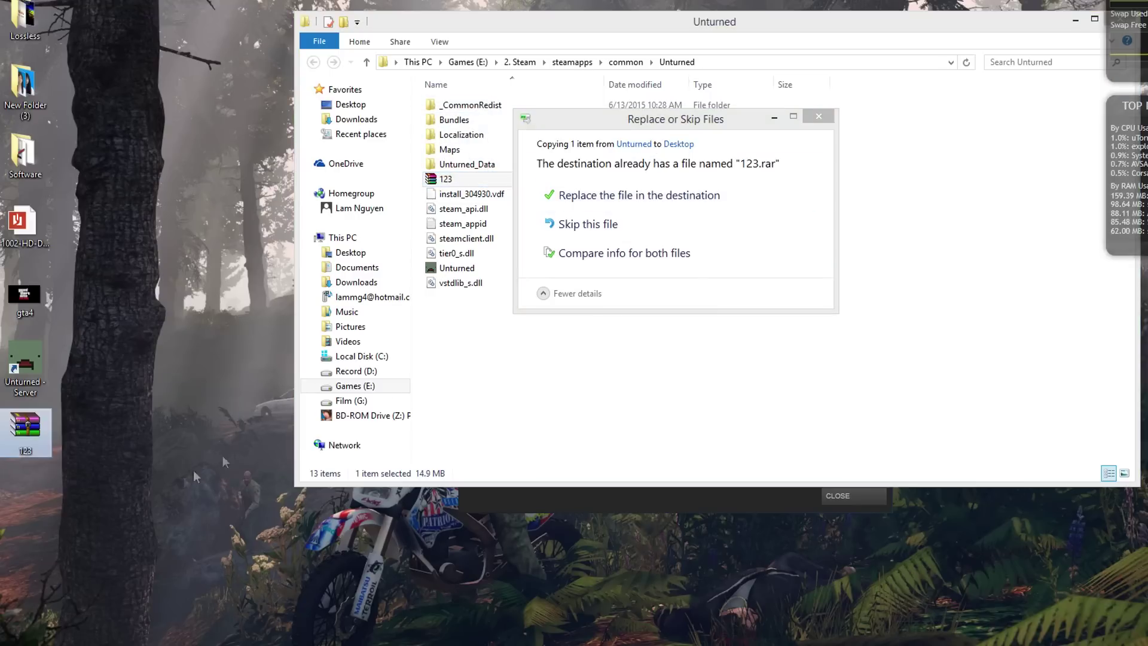
{"action": "left_click", "coordinate": [651, 237]}
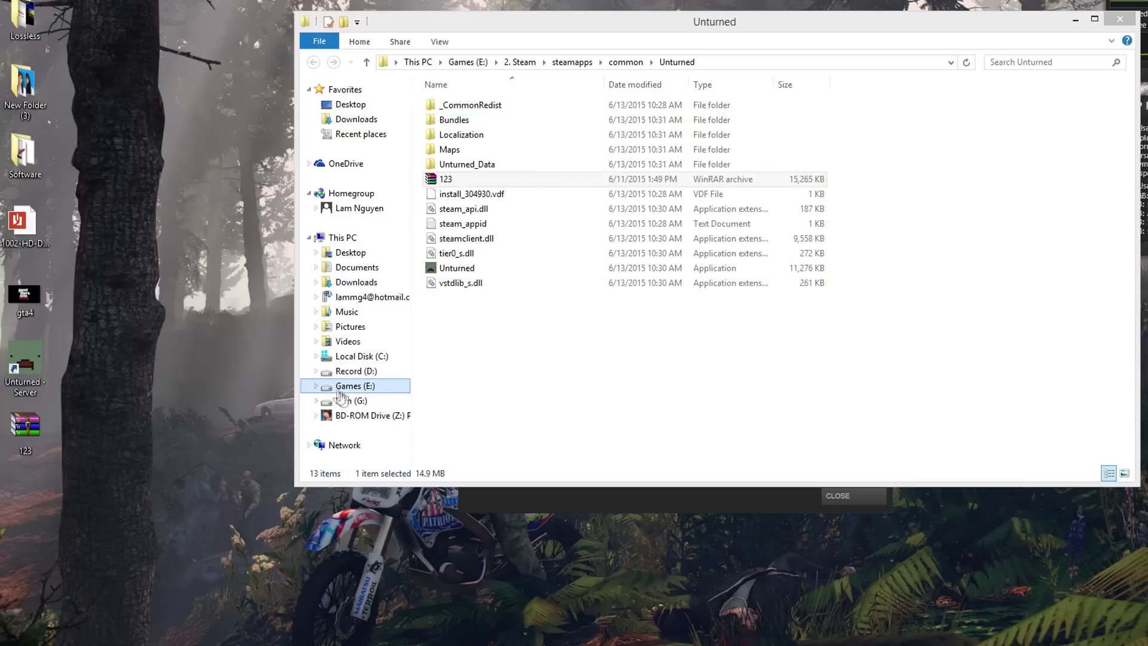
- Copy the 123 archive from the desktop into the Maps folder inside the Unturned folder
{"action": "right_click", "coordinate": [24, 427]}
{"action": "left_click", "coordinate": [66, 593]}
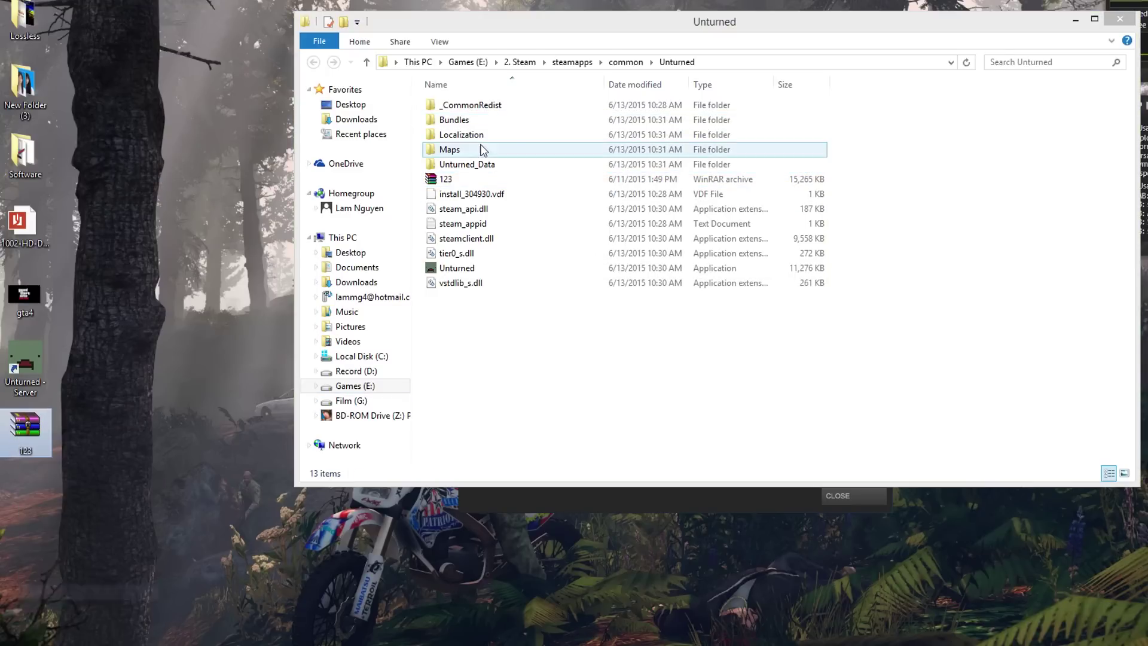
{"action": "double_click", "coordinate": [464, 153]}
{"action": "right_click", "coordinate": [500, 146]}
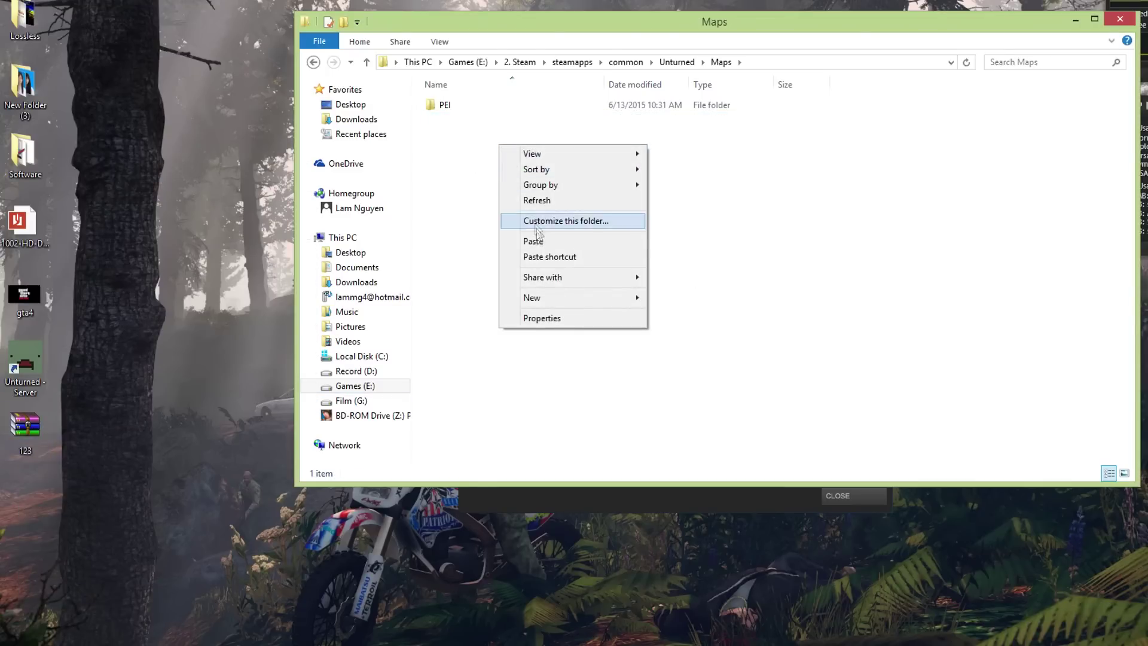
{"action": "left_click", "coordinate": [533, 241]}
{"action": "left_click", "coordinate": [475, 192]}
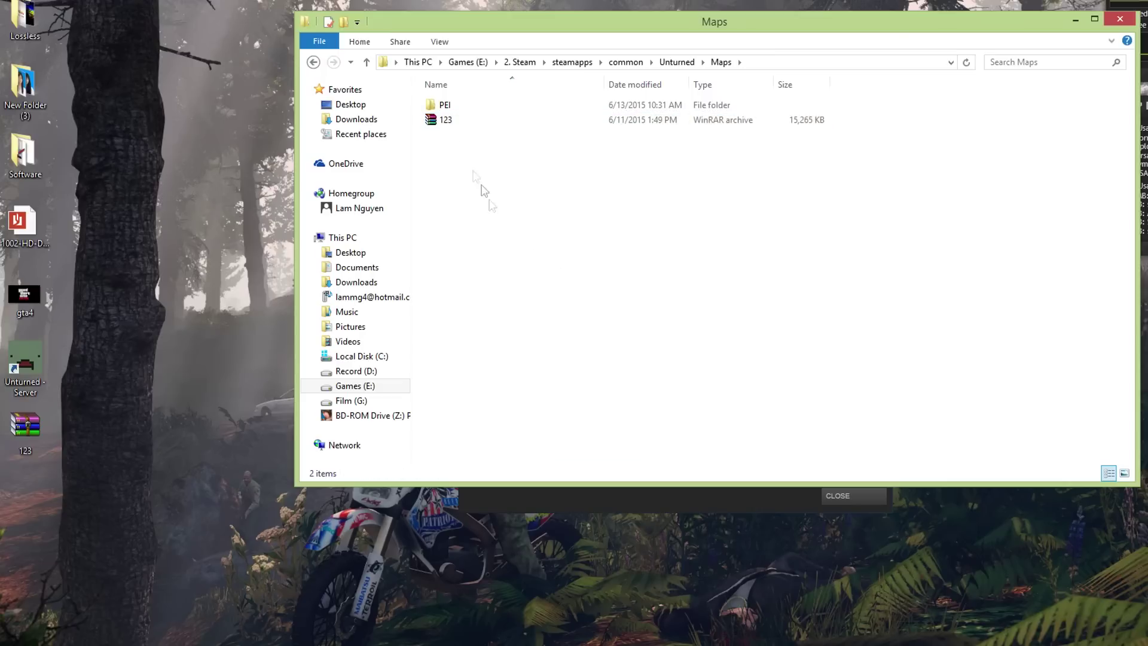
- Extract the 123 archive directly into Maps, and move its 123 folder there from WinRAR as well, replacing the existing files
{"action": "right_click", "coordinate": [454, 120]}
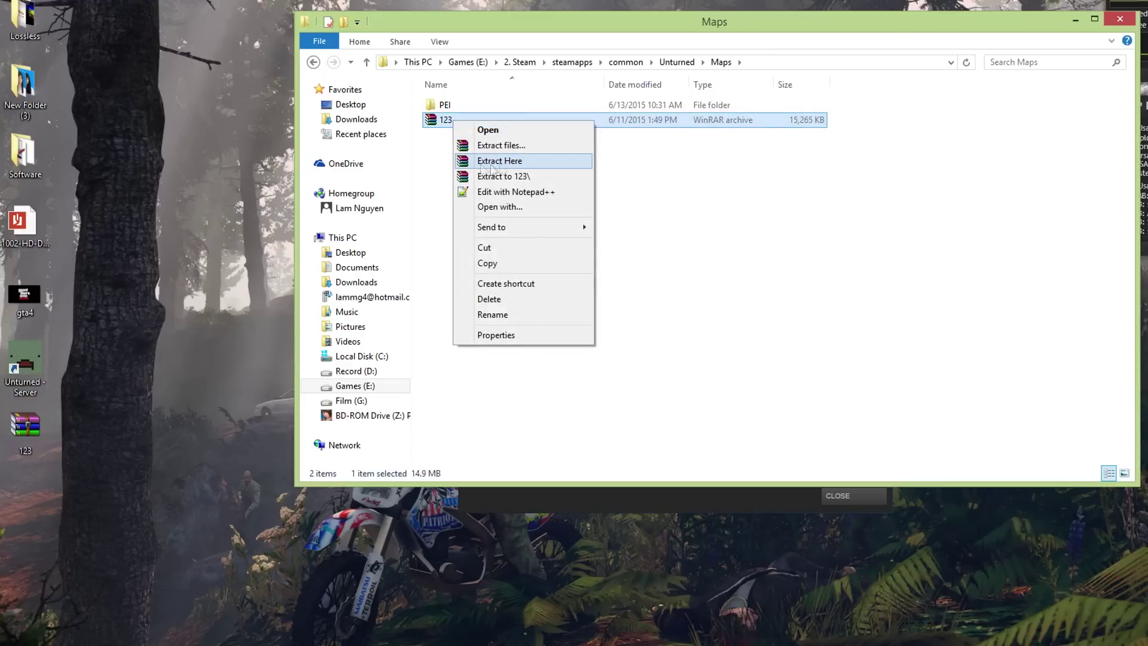
{"action": "left_click", "coordinate": [500, 161]}
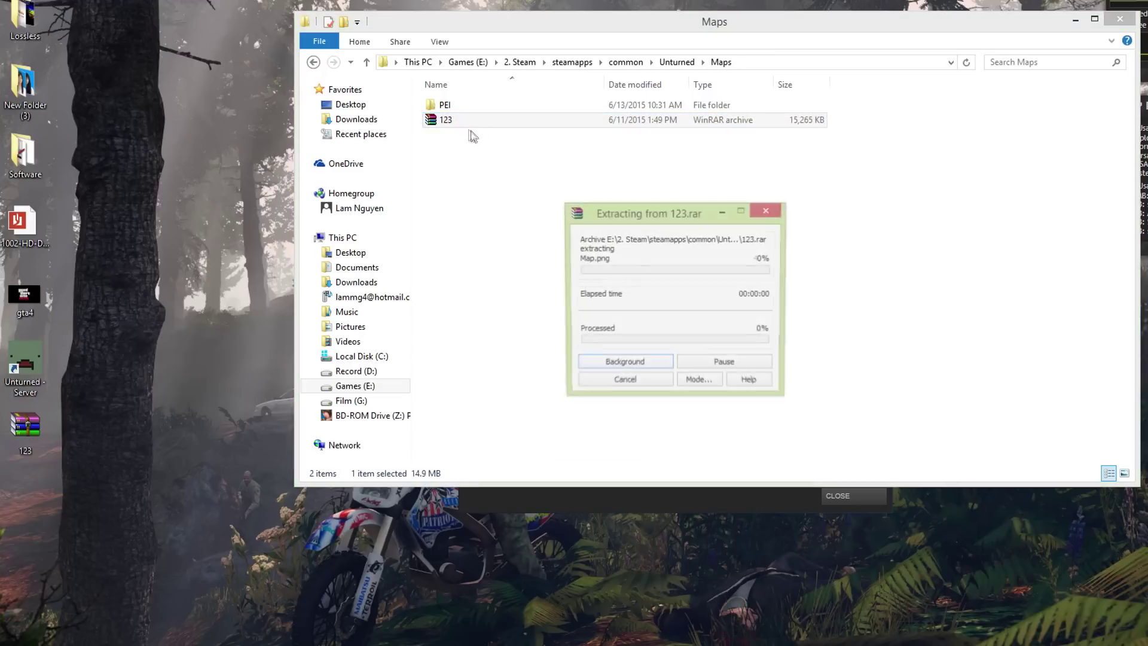
{"action": "double_click", "coordinate": [448, 135]}
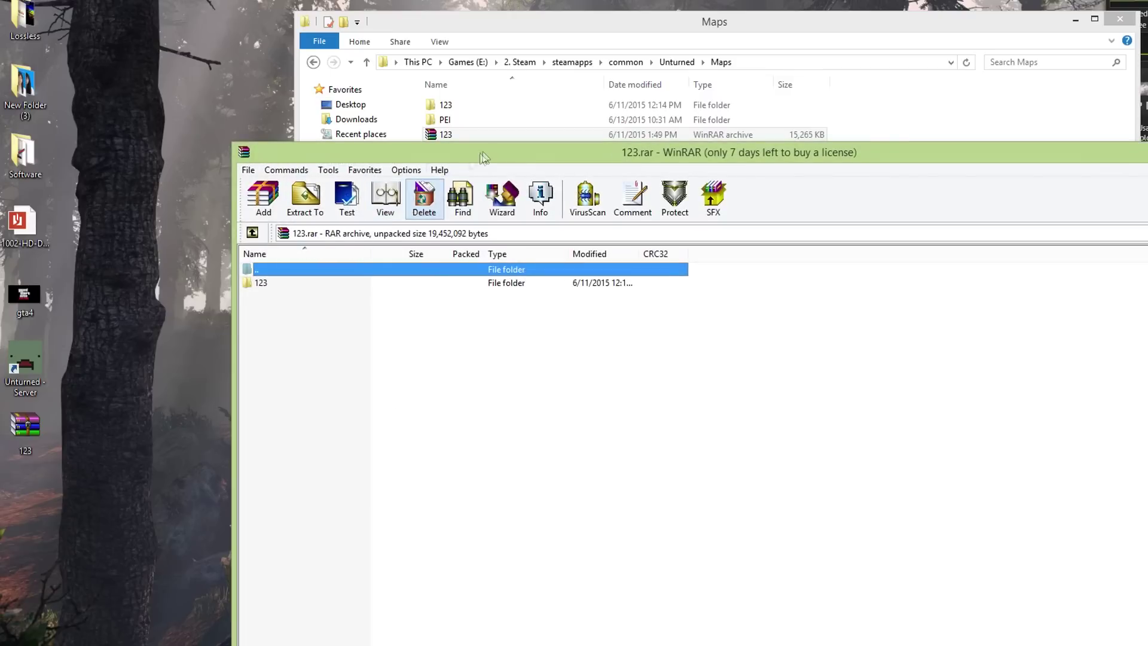
{"action": "left_click", "coordinate": [367, 353]}
{"action": "left_click_drag", "start_coordinate": [368, 353], "coordinate": [533, 191]}
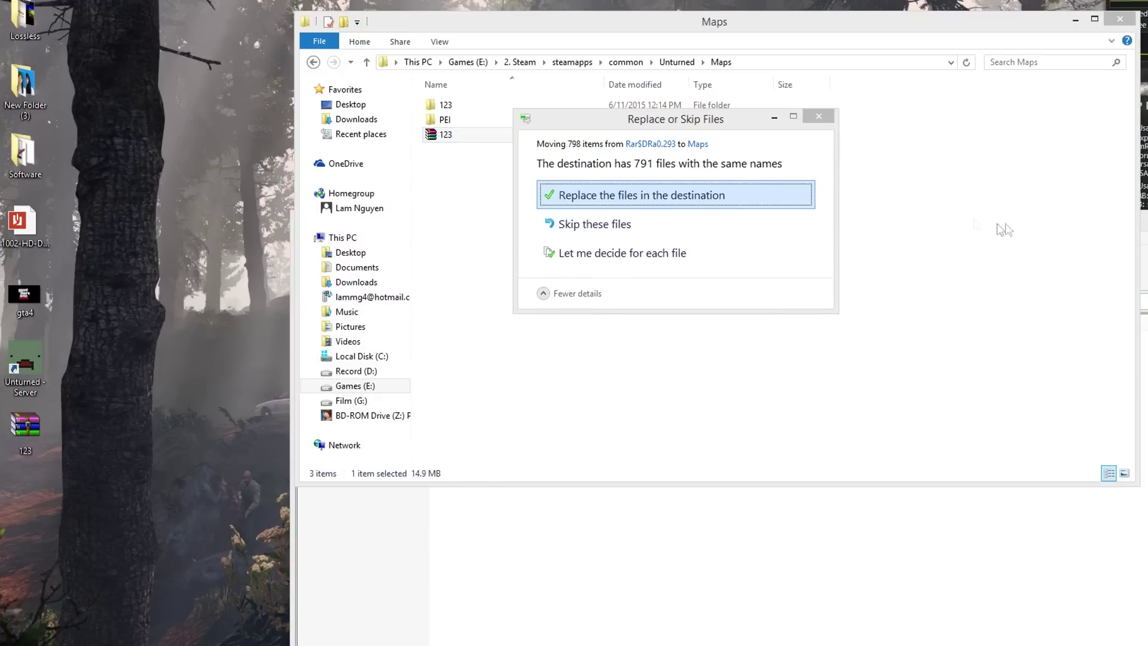
{"action": "key", "text": "Return"}
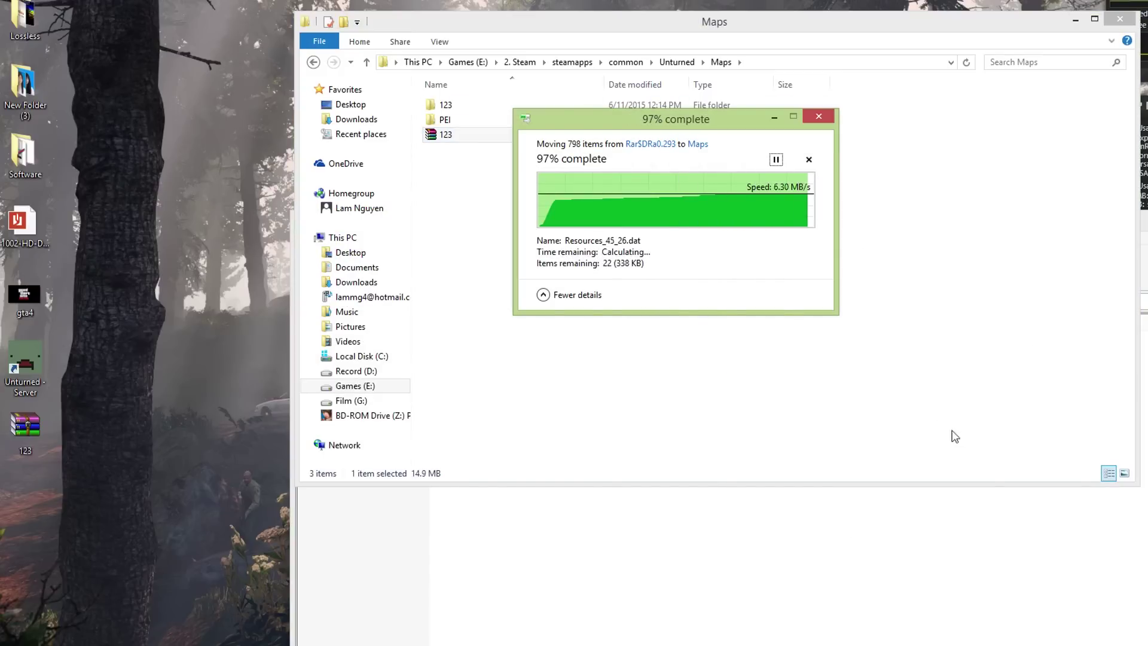
{"action": "key", "text": "alt+F4"}
- Switch back to Steam, close the Unturned properties and launch Unturned [preview]
{"action": "left_click_drag", "start_coordinate": [870, 249], "coordinate": [641, 340]}
{"action": "left_click", "coordinate": [470, 108]}
{"action": "left_click", "coordinate": [562, 272]}
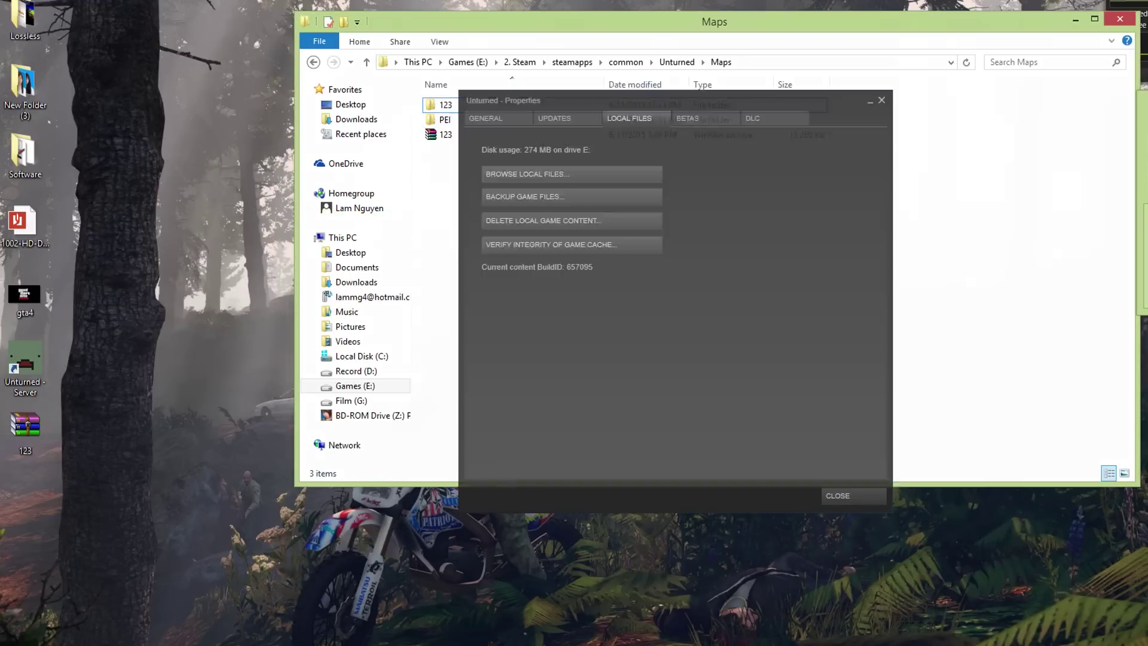
{"action": "key", "text": "alt+Tab"}
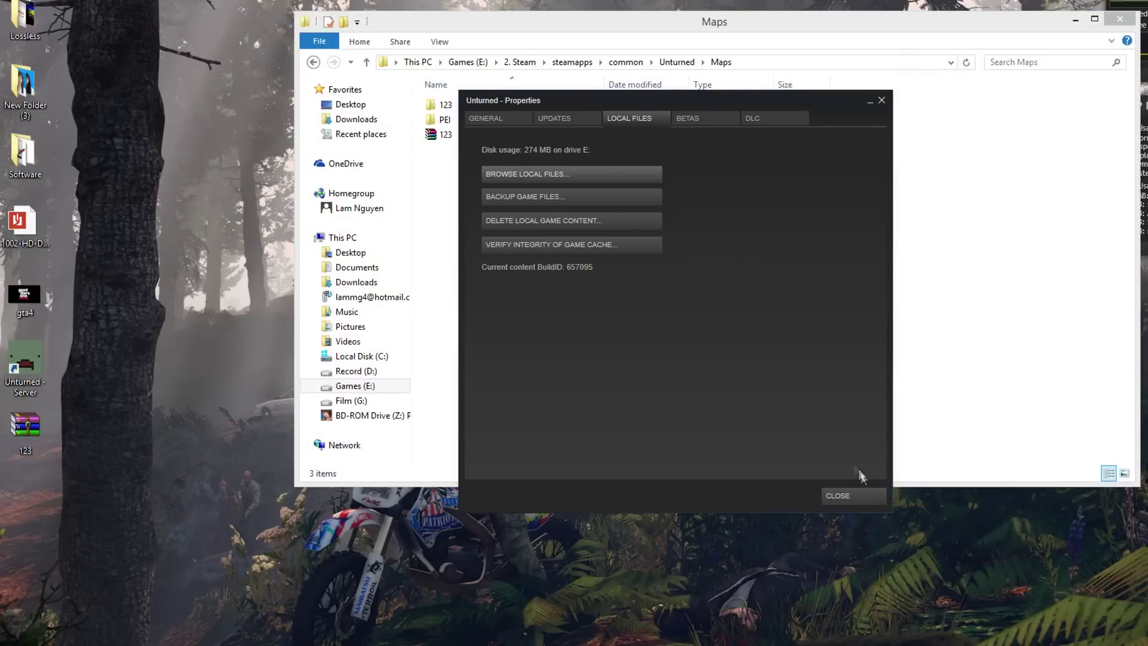
{"action": "left_click", "coordinate": [881, 102]}
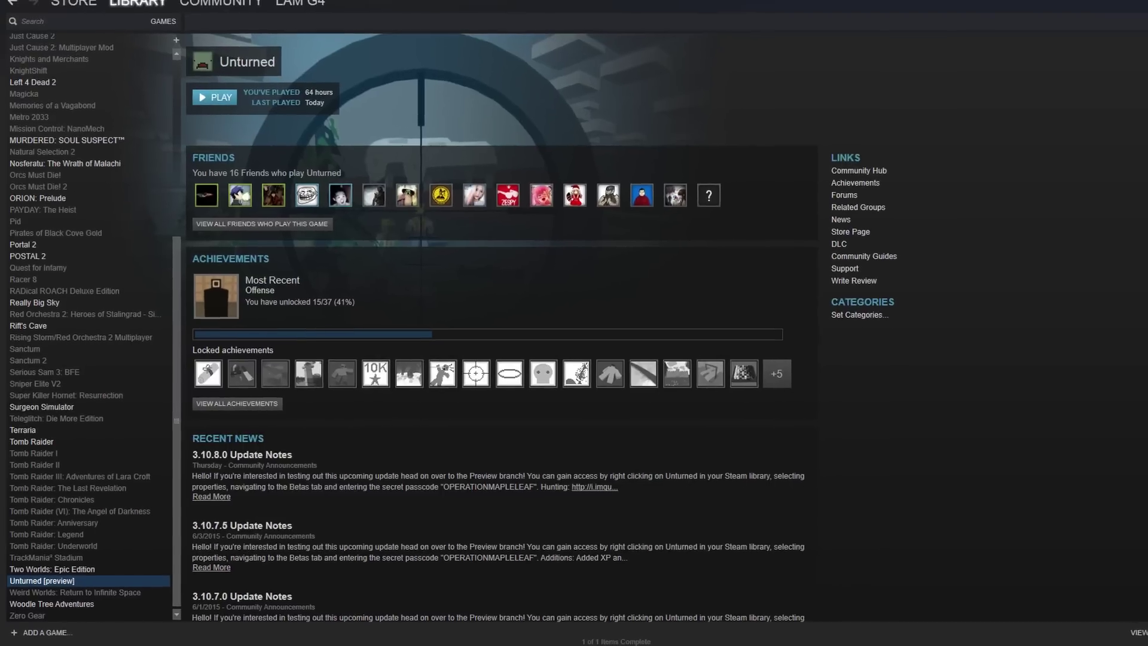
{"action": "left_click", "coordinate": [201, 121]}
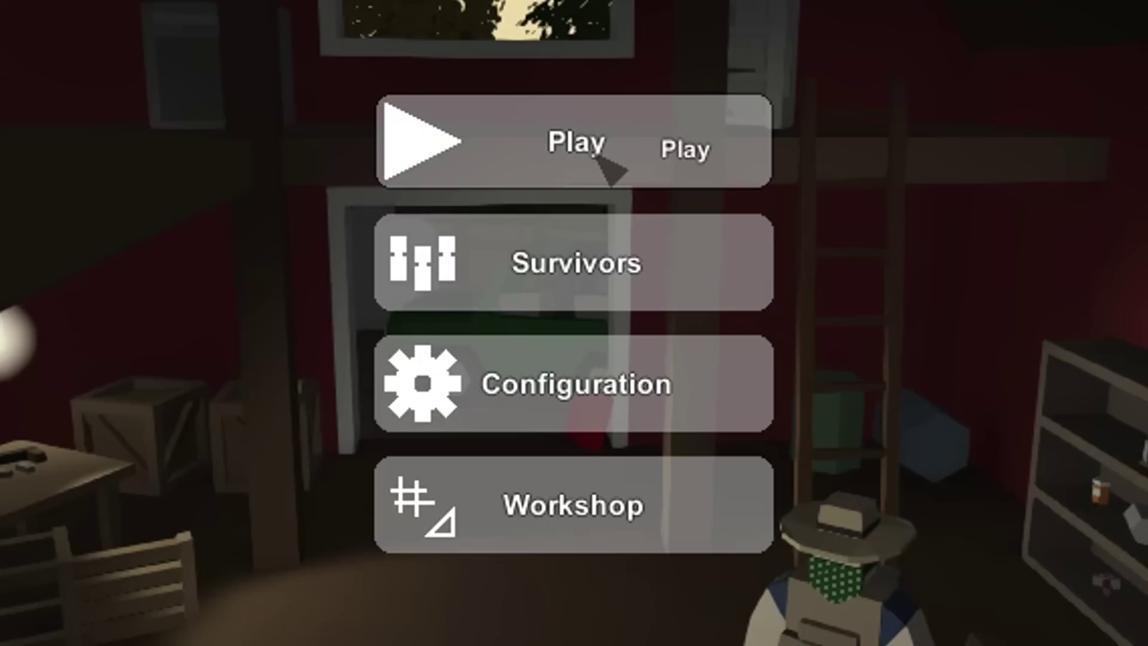
{"action": "left_click", "coordinate": [569, 277]}
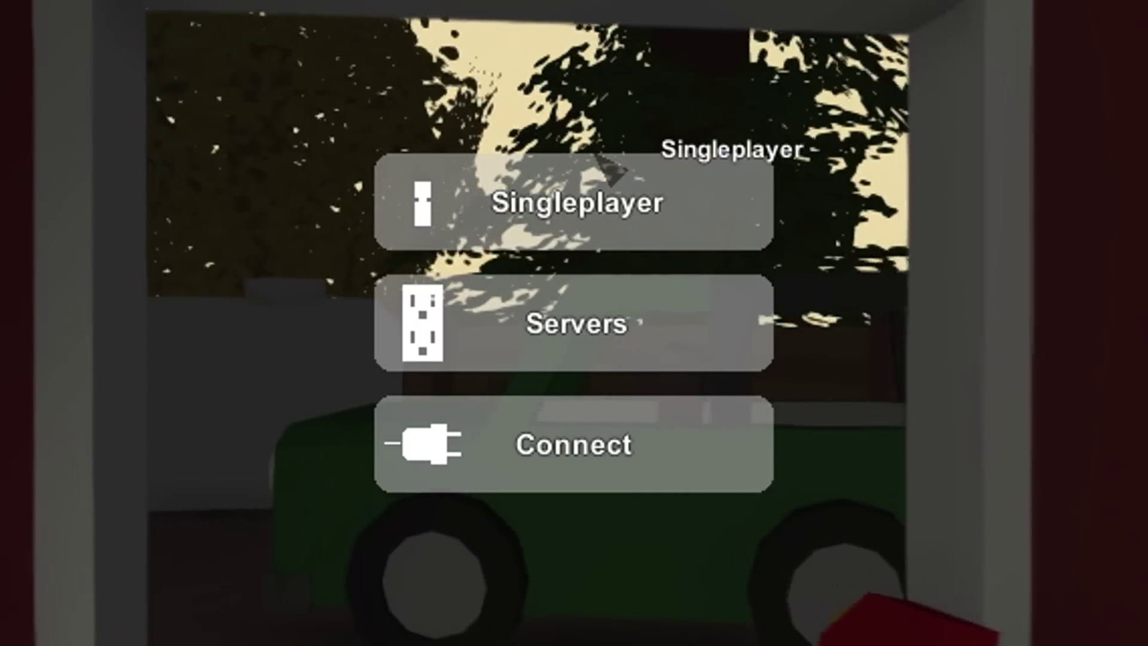
{"action": "left_click", "coordinate": [679, 453]}
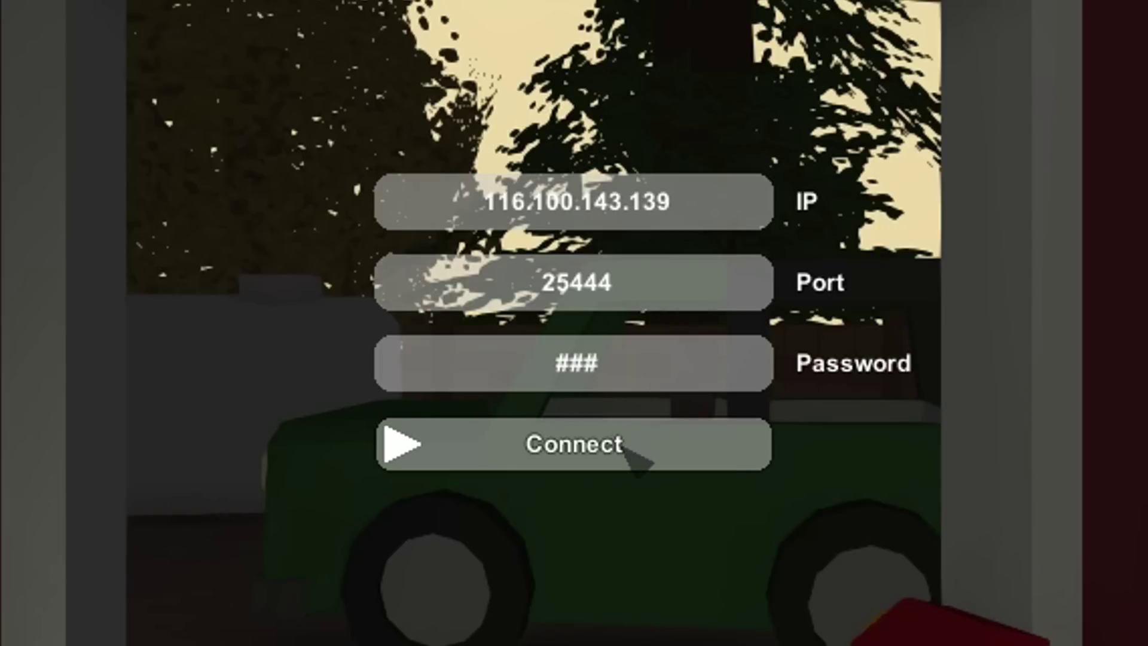
{"action": "left_click", "coordinate": [565, 456]}
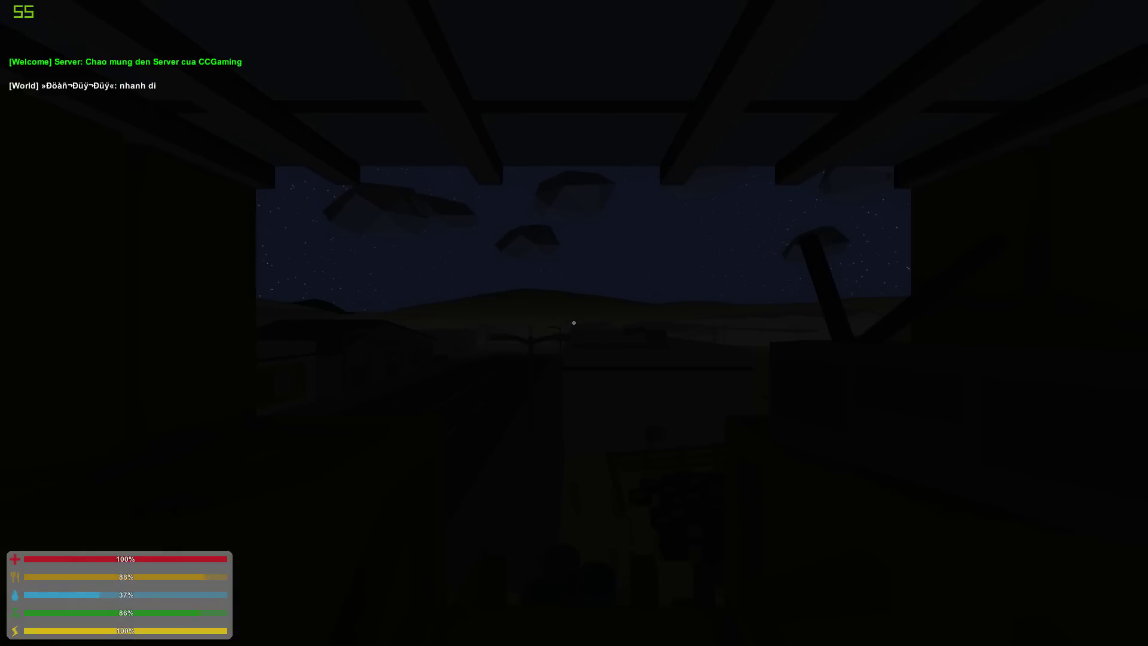
- Switch on the character's light, then walk and jump around the wooden structure to explore the spawn area
{"action": "key", "text": "b"}
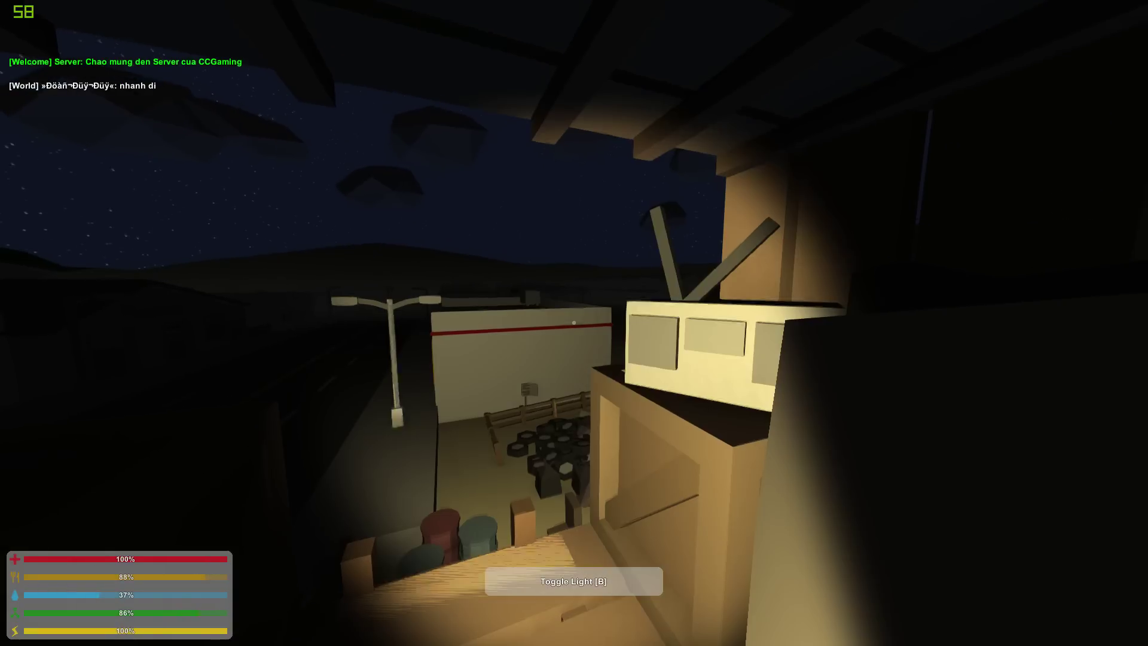
{"action": "key", "text": "w"}
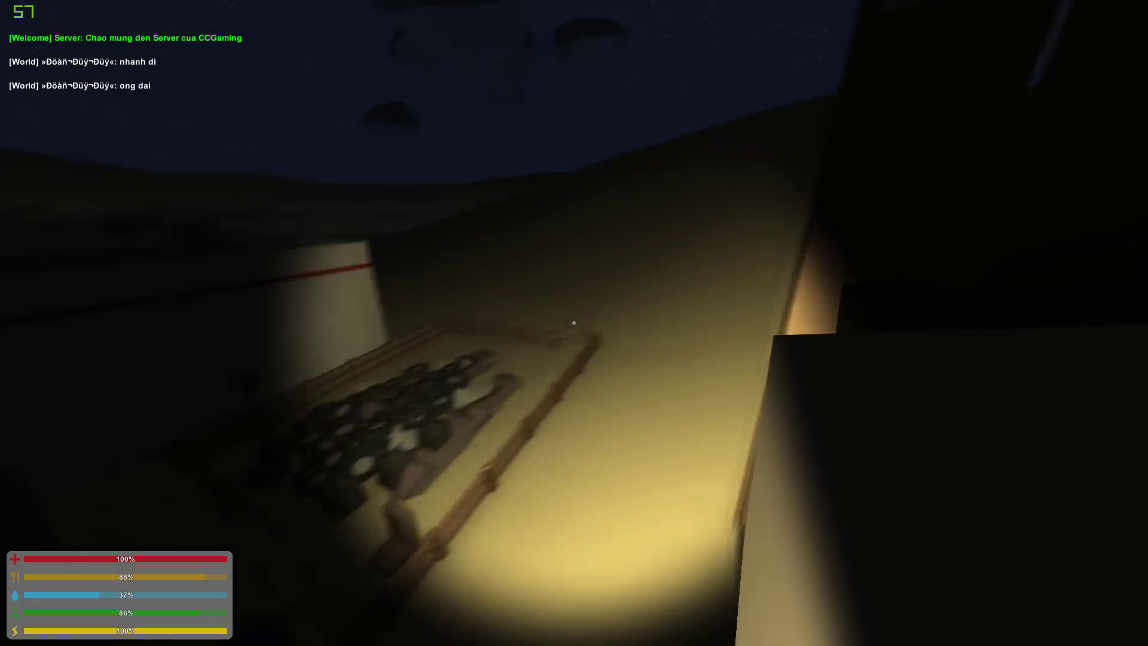
{"action": "key", "text": "w"}
{"action": "key", "text": "space"}
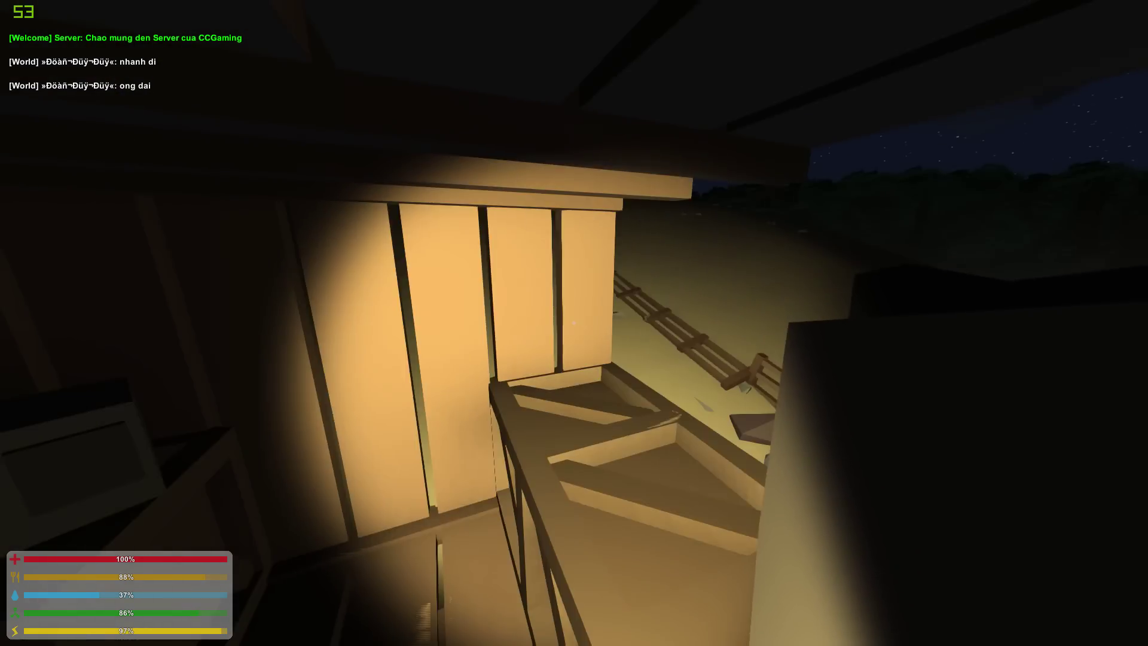